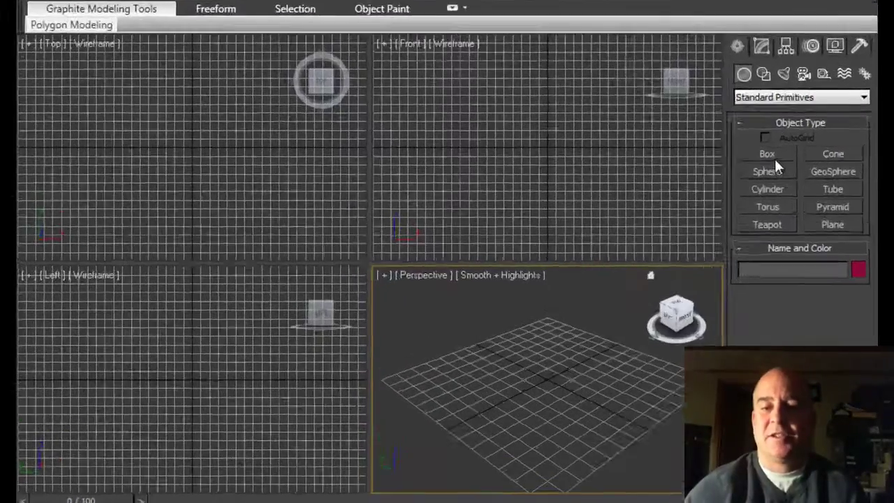
Step: Arm the Box tool from Standard Primitives and maximize the Perspective viewport
click(698, 174)
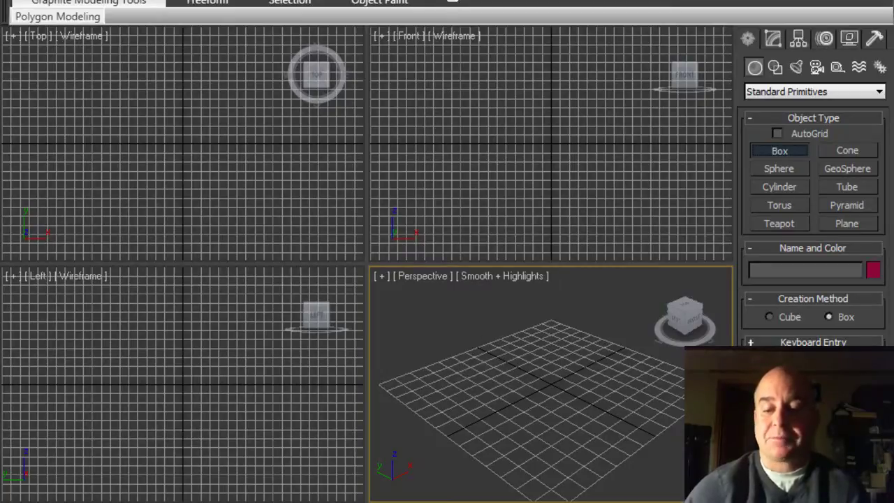
key(alt+w)
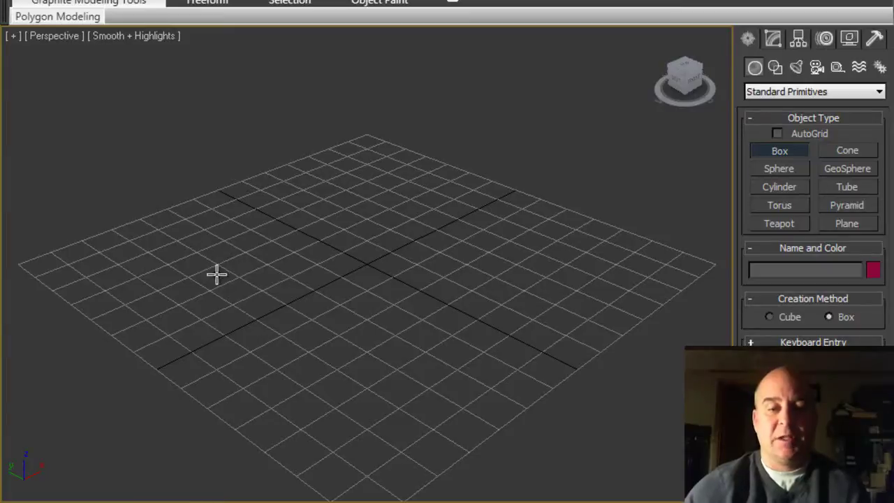
Step: Draw flat slab Box001 (106.961 × 60.485 × 2.865) with edged faces and show its parameters
drag(207, 283, 675, 354)
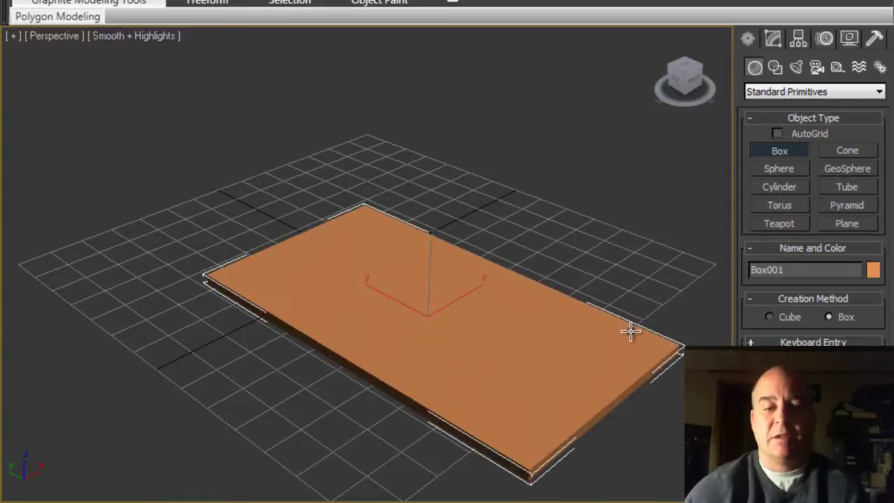
scroll(485, 265, up, 3)
scroll(485, 266, down, 3)
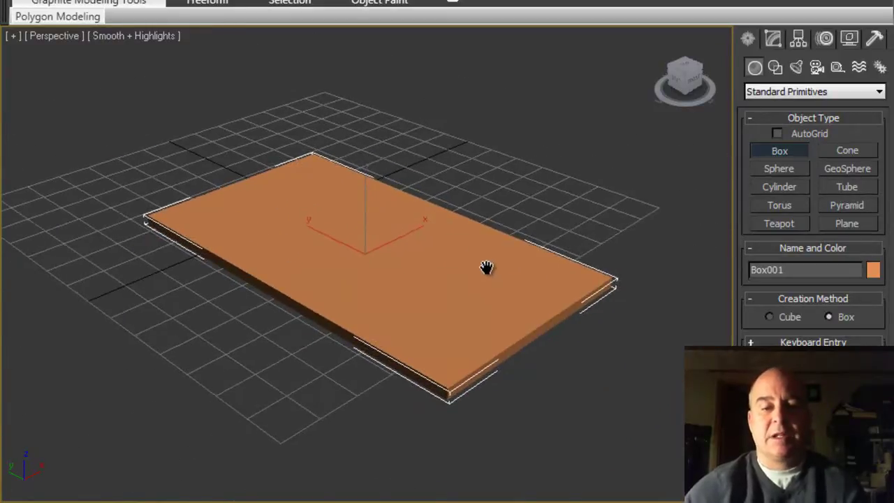
scroll(486, 267, up, 3)
scroll(486, 268, down, 3)
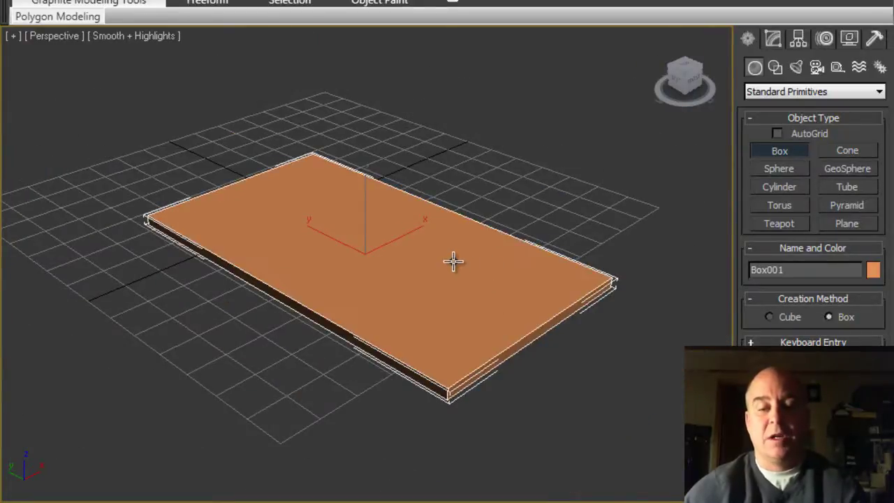
key(F4)
alt+middle_drag(454, 261, 606, 271)
scroll(515, 259, up, 5)
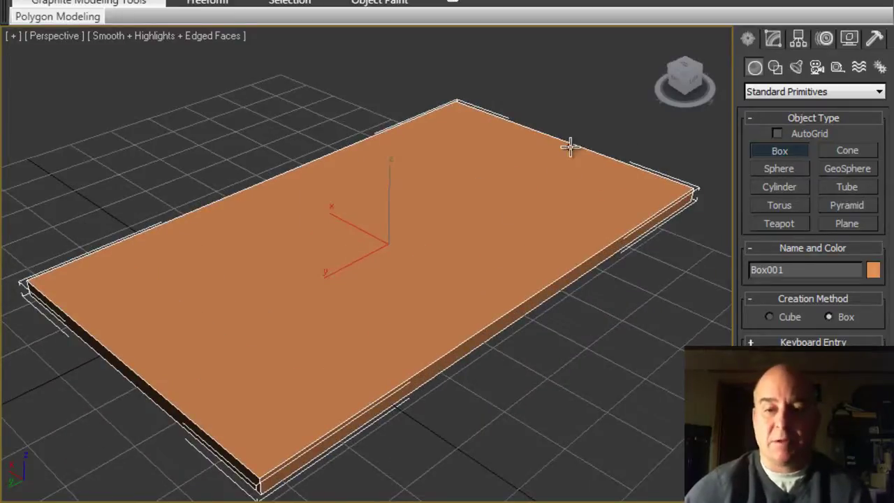
click(771, 37)
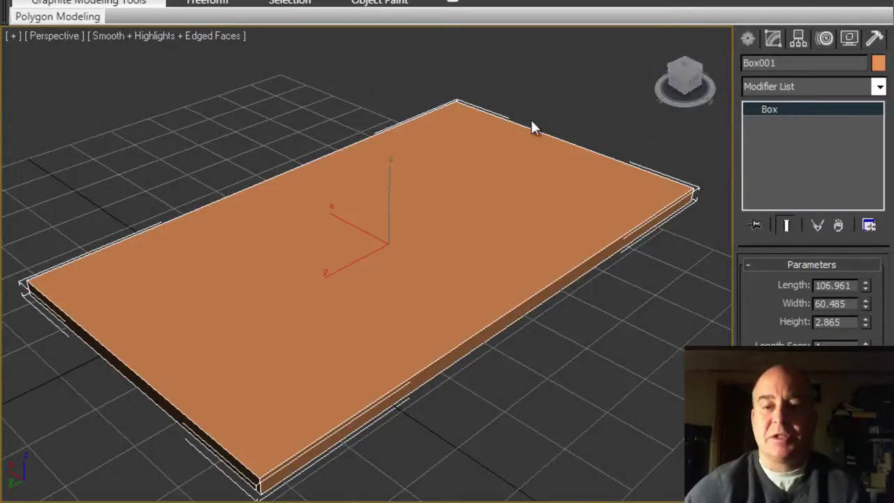
Step: Convert Box001 to an Editable Poly and select its top face at Polygon level
right_click(772, 110)
click(718, 244)
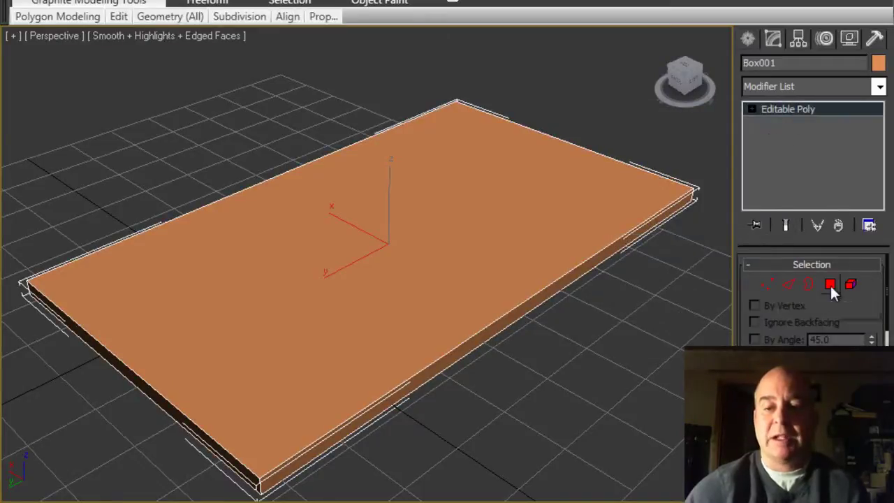
click(831, 285)
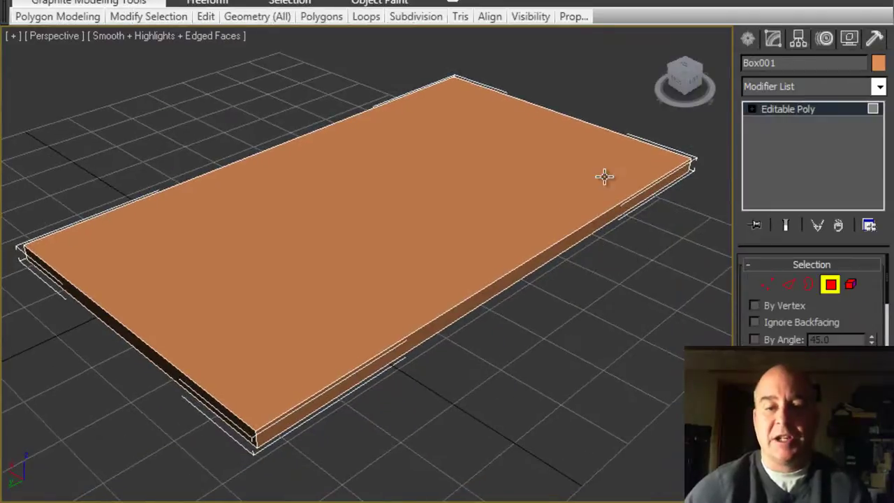
click(560, 152)
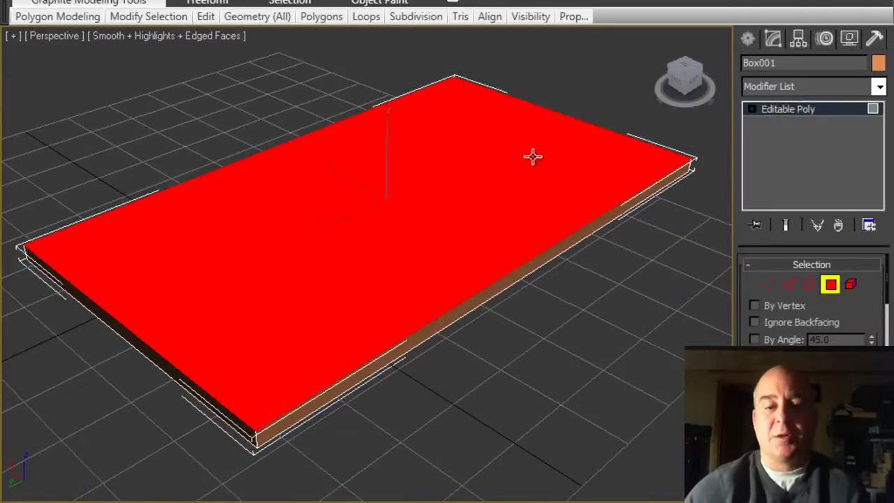
Step: Collapse the Selection, Edit Polygons and Material ID rollouts, leaving Edit Geometry expanded
click(804, 263)
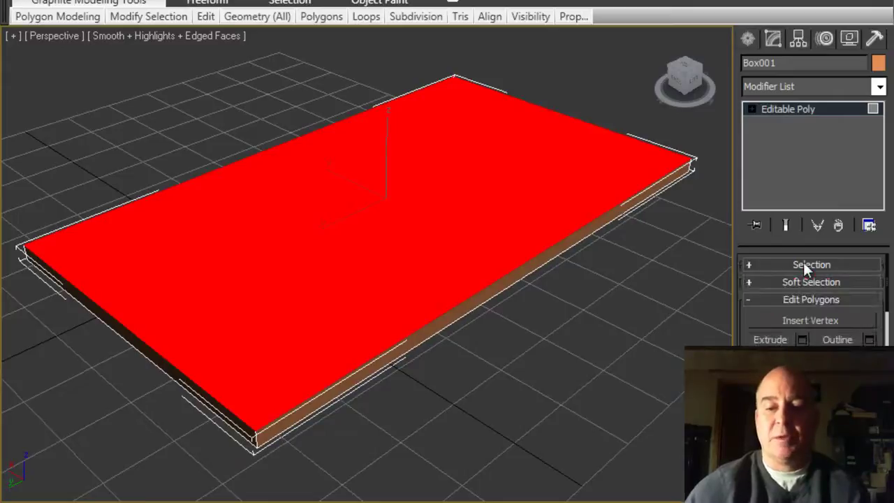
click(810, 300)
click(817, 317)
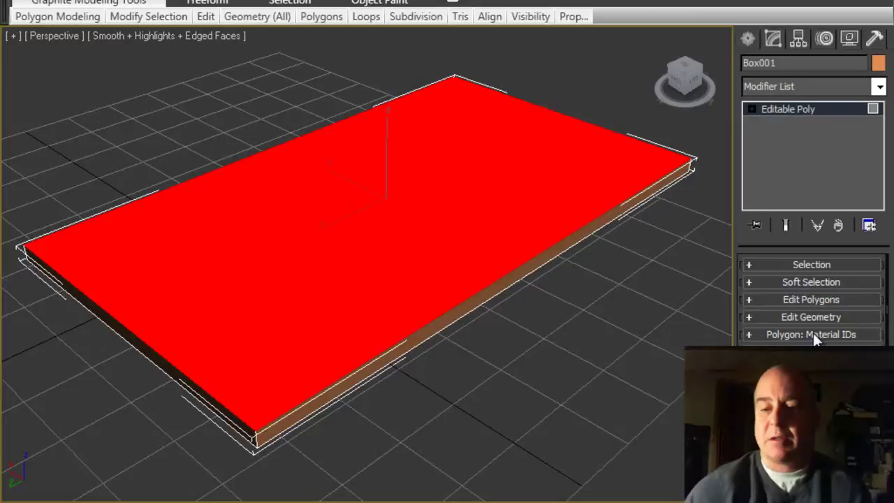
click(815, 334)
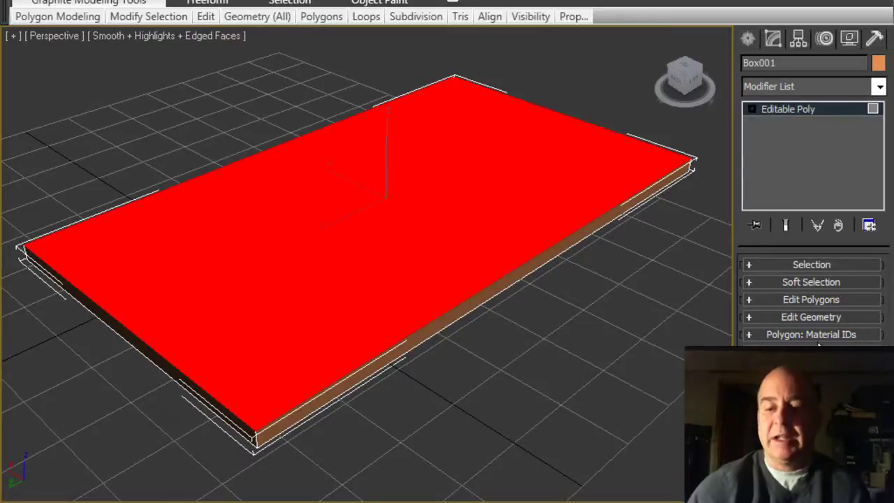
click(779, 297)
click(779, 296)
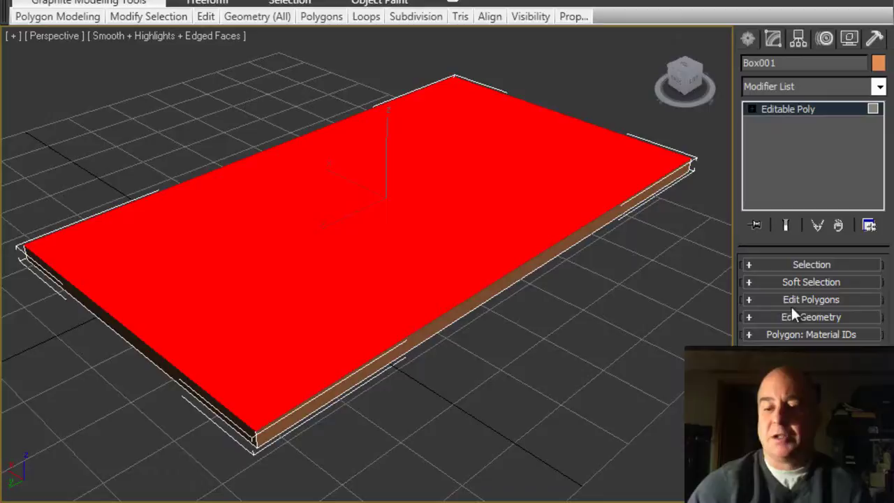
click(797, 315)
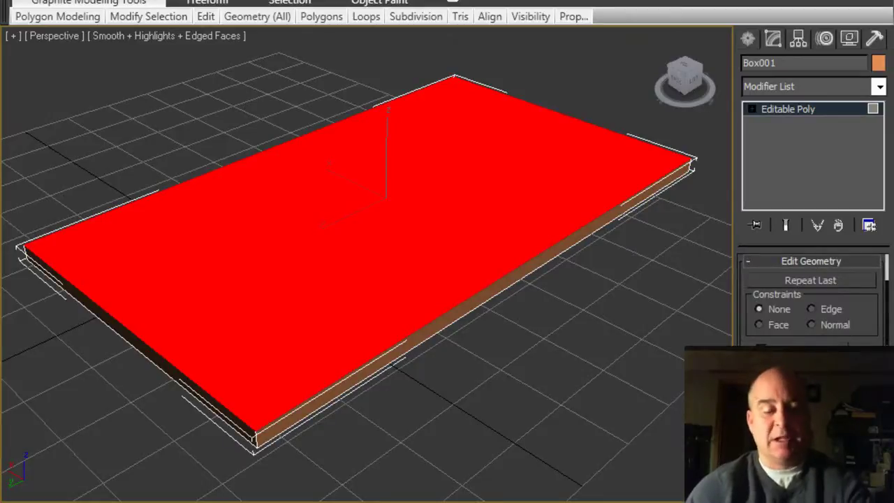
Step: Try two tessellations on the top face, undo both, and reselect the single top polygon
key(ctrl+d)
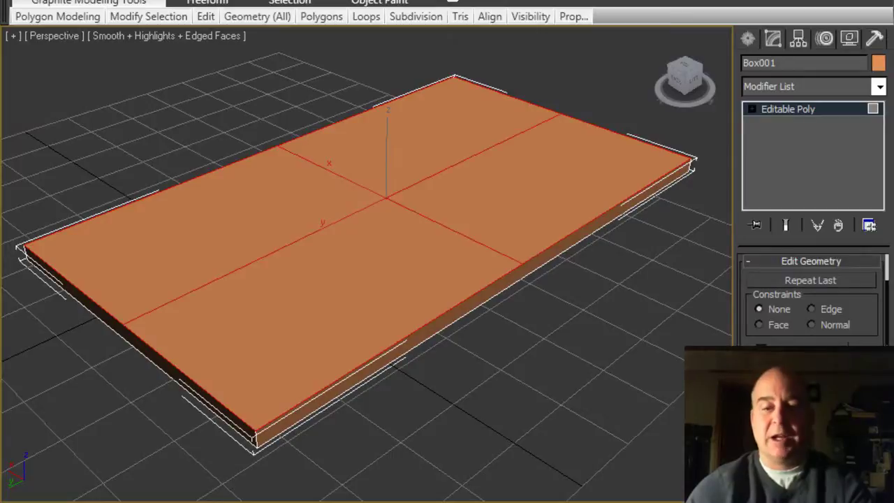
key(semicolon)
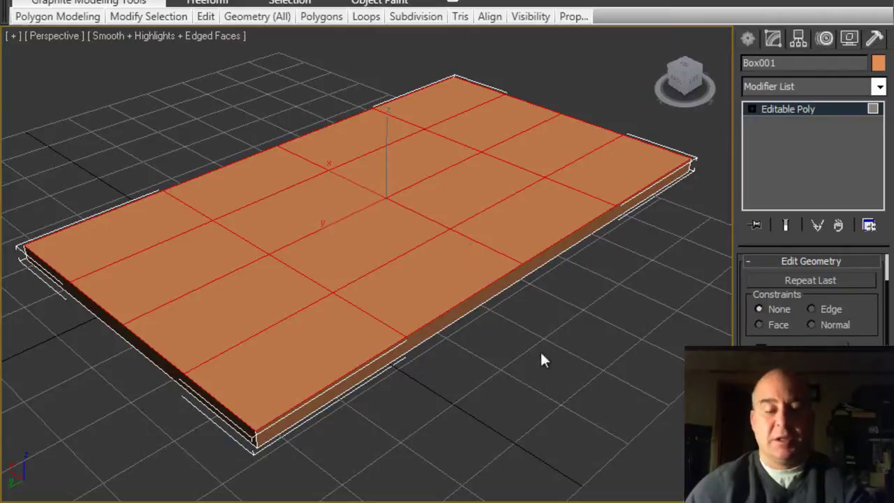
key(ctrl+z)
key(ctrl+BackSpace)
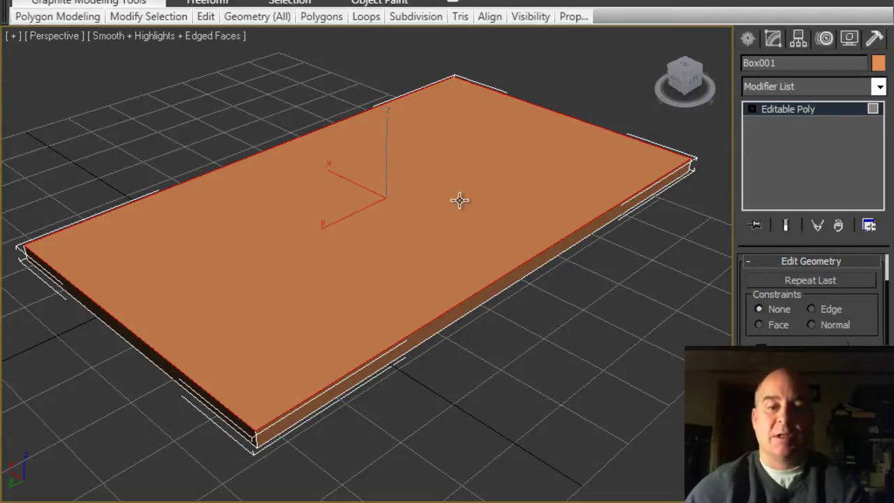
key(4)
click(548, 187)
key(F2)
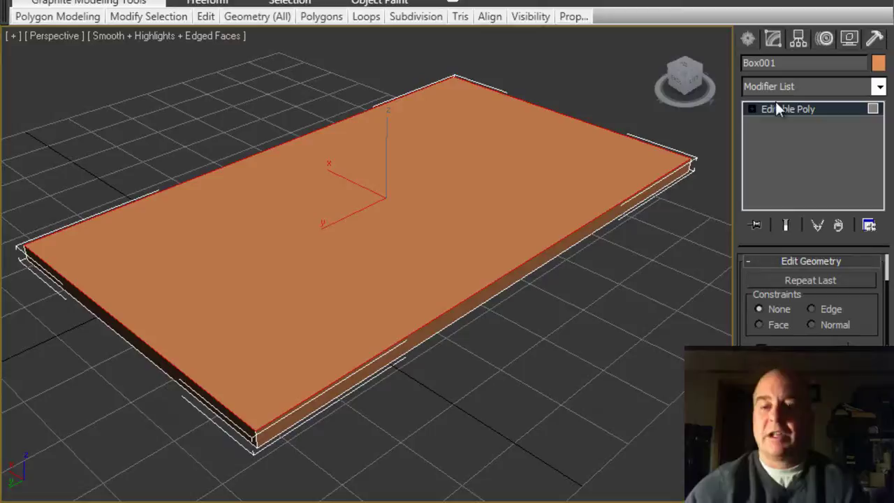
Step: Rename the slab to 'porchroof' and bring up the ribbon's Subdivision tools
double_click(787, 62)
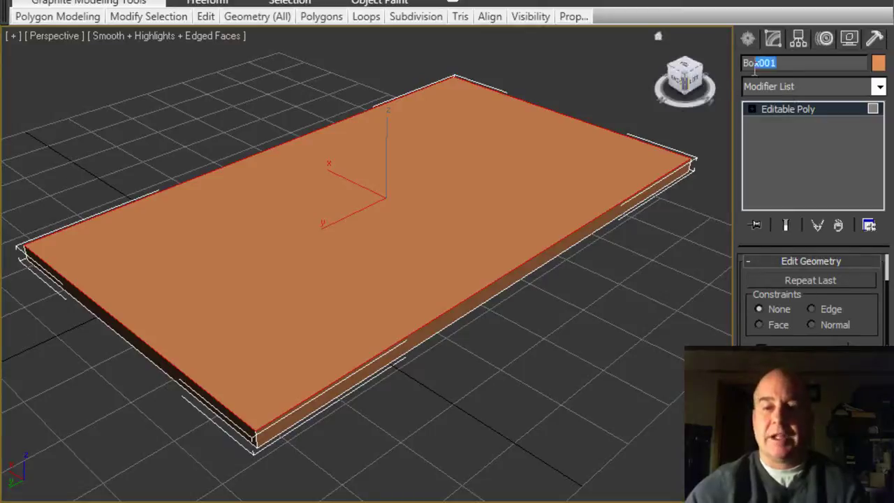
text(por)
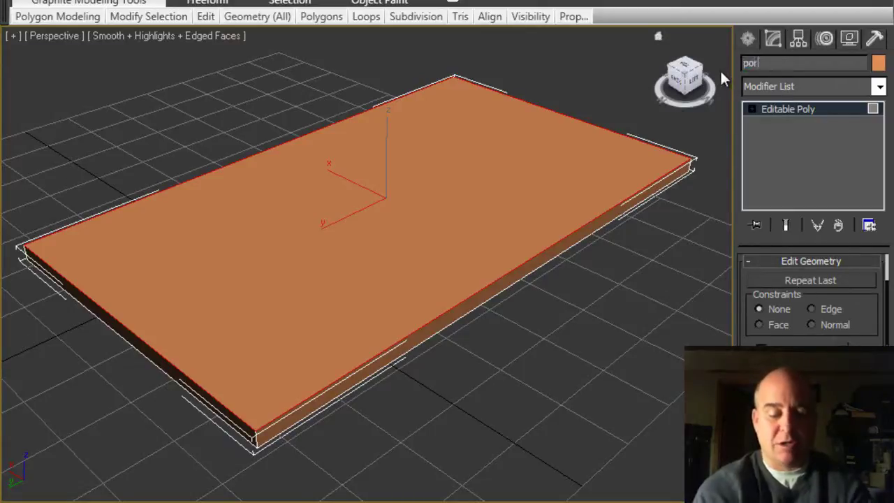
text(chroof)
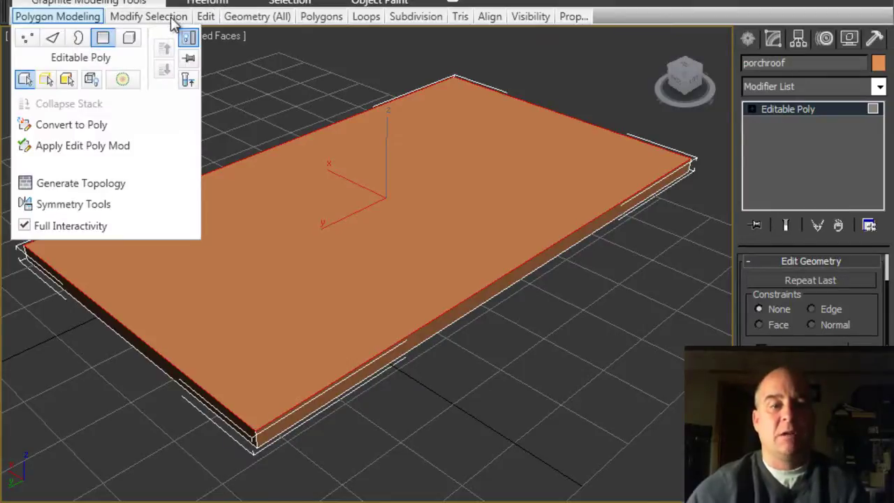
mouse_move(161, 20)
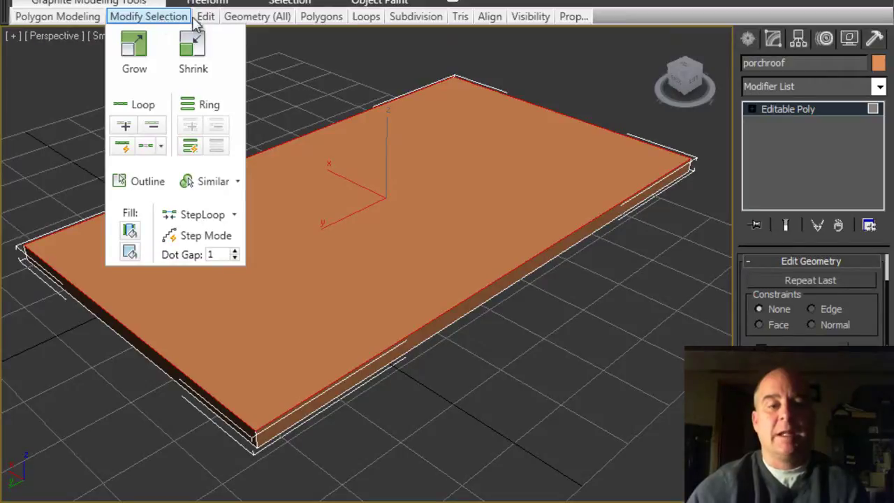
mouse_move(213, 24)
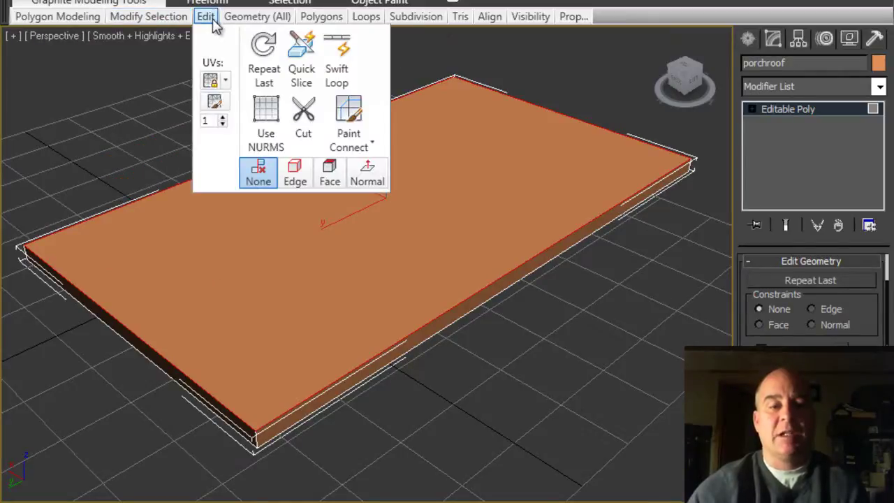
mouse_move(257, 21)
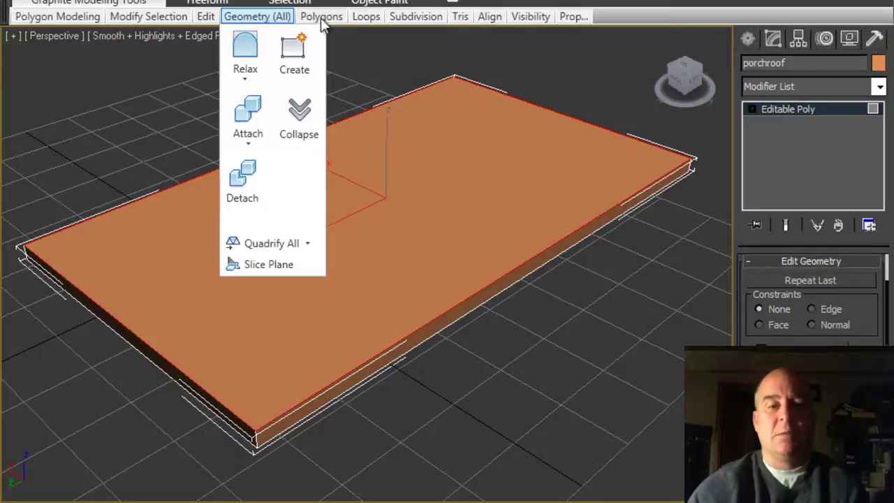
mouse_move(334, 22)
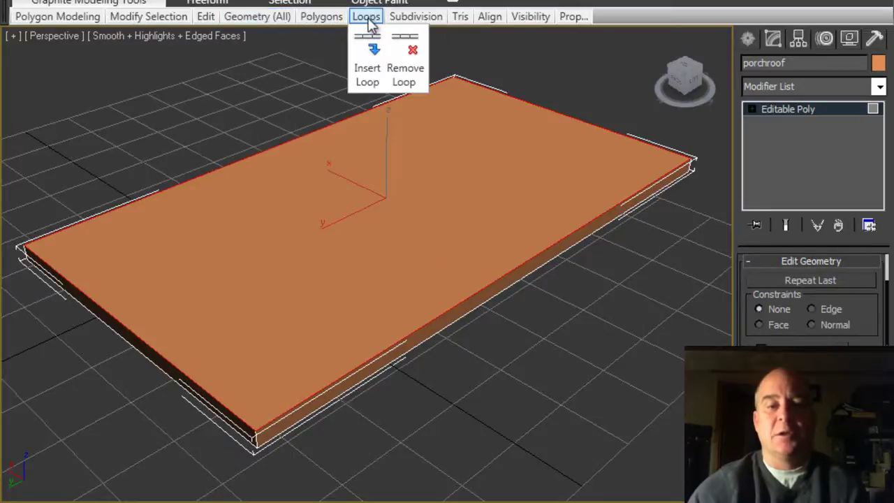
mouse_move(409, 26)
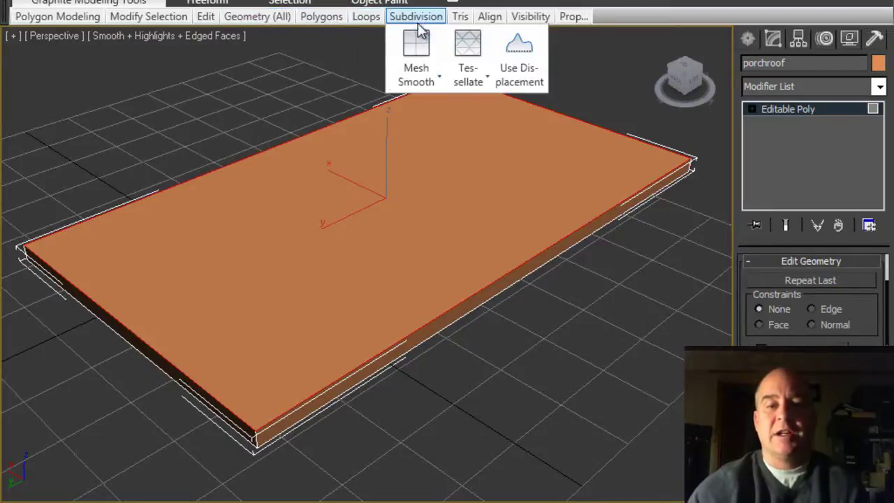
Step: Tessellate porchroof's top face twice into a panel grid and open the Generate Topology dialog
click(467, 54)
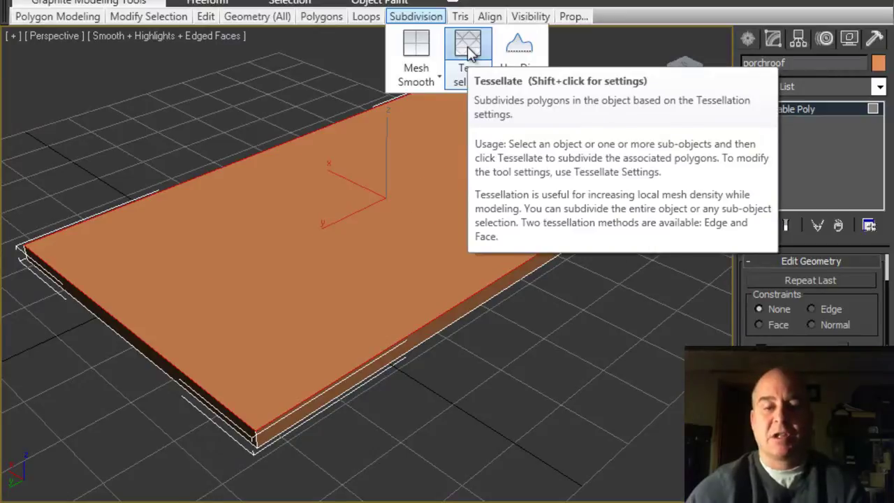
click(466, 59)
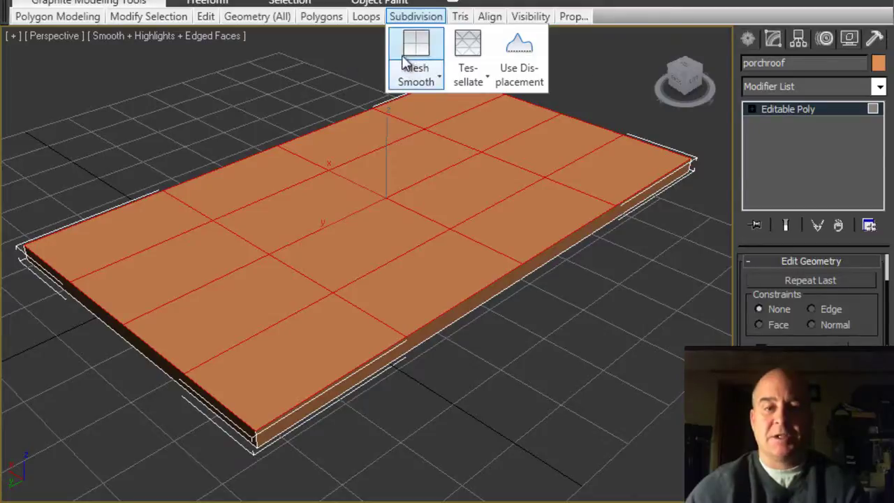
click(79, 19)
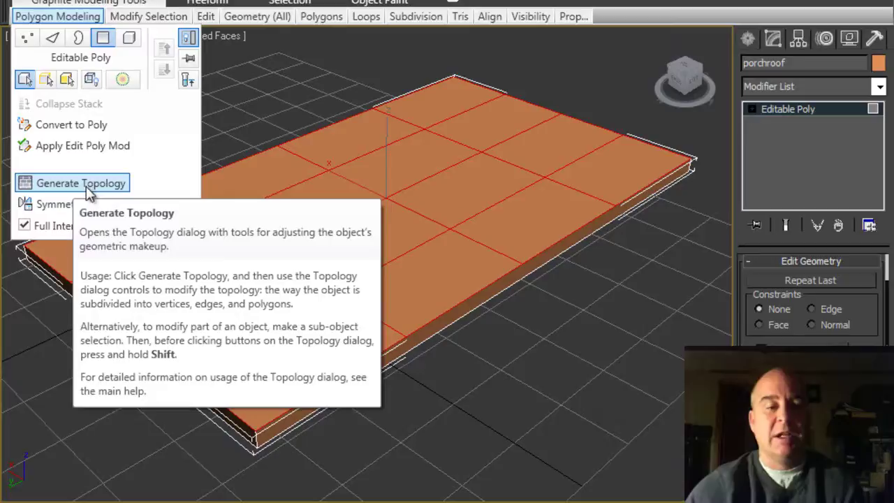
click(87, 185)
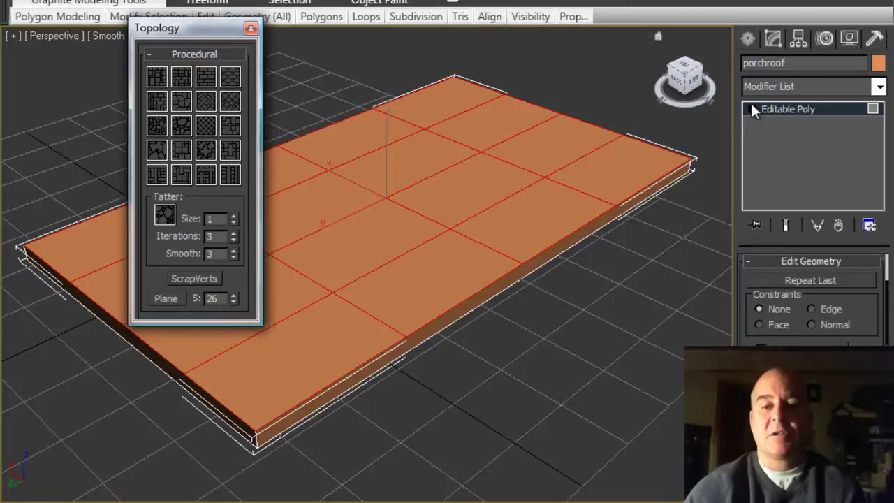
Step: Switch porchroof to Edge level and apply the Brick topology pattern to its top
click(670, 133)
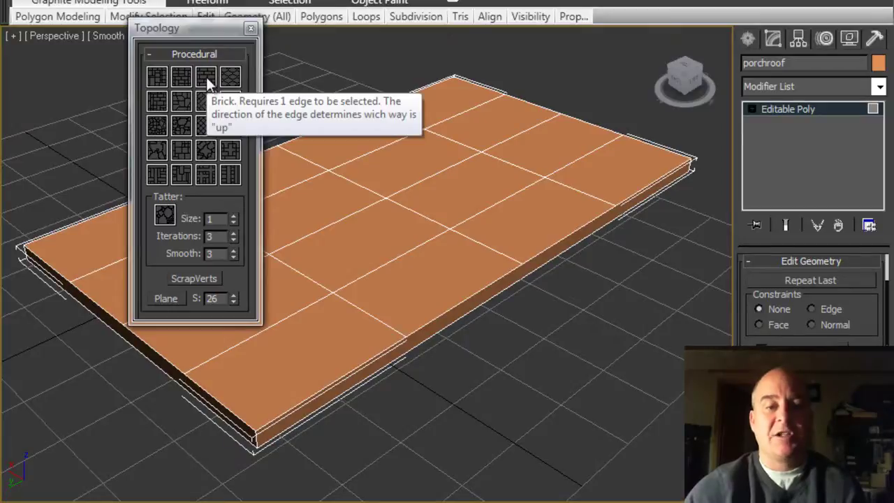
click(751, 109)
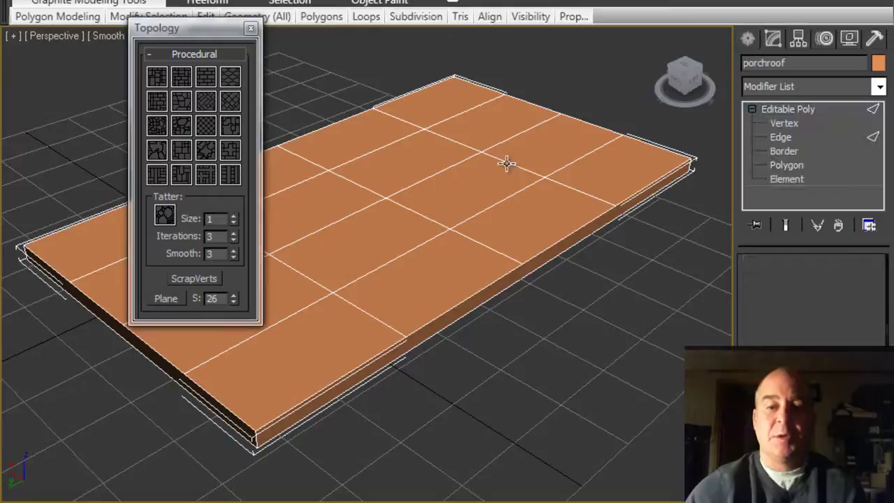
key(2)
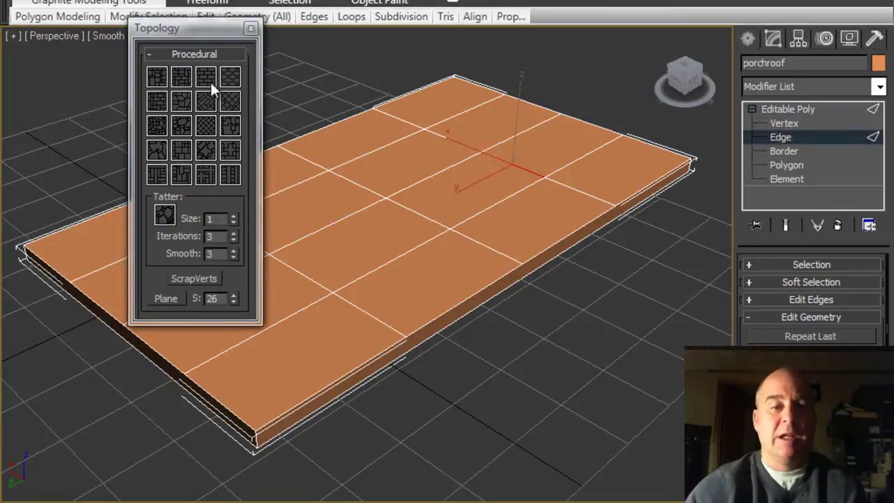
click(210, 80)
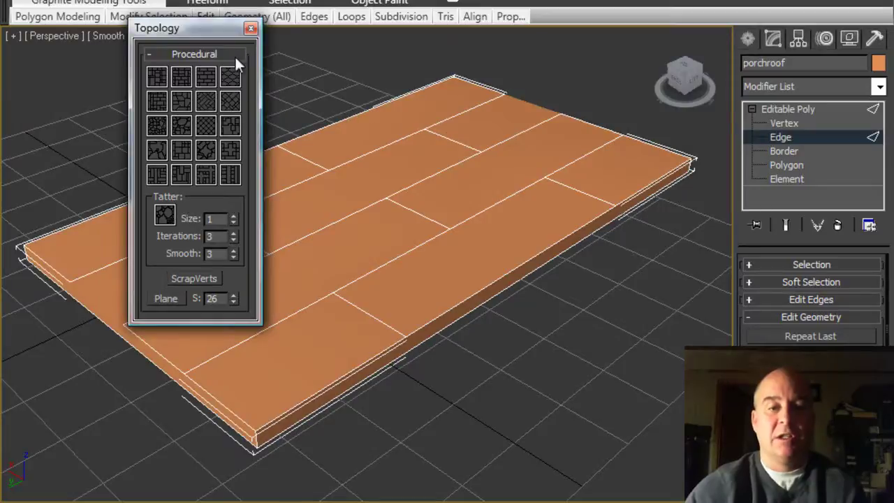
drag(234, 32, 134, 35)
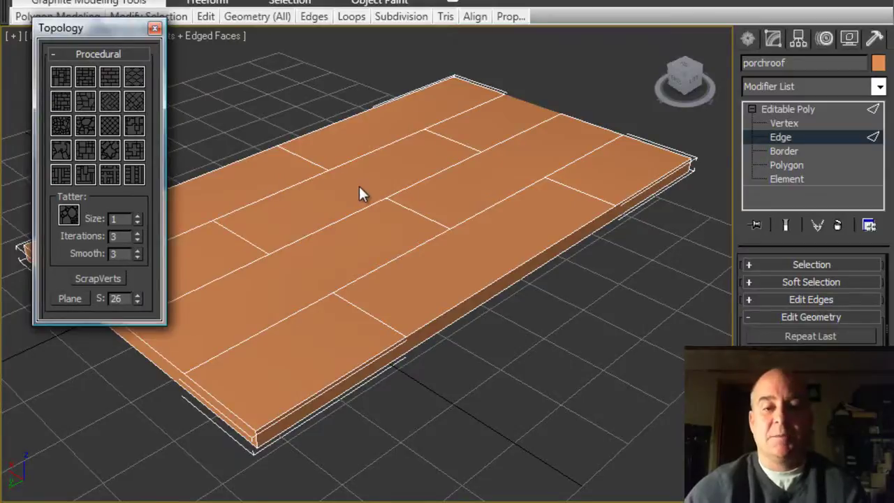
mouse_move(359, 186)
alt+middle_down()
mouse_move(375, 162)
mouse_move(454, 142)
mouse_move(370, 162)
mouse_move(355, 189)
mouse_move(335, 197)
mouse_move(437, 177)
mouse_move(418, 161)
mouse_move(364, 170)
alt+middle_up()
scroll(412, 157, down, 3)
scroll(409, 159, up, 3)
scroll(364, 170, down, 2)
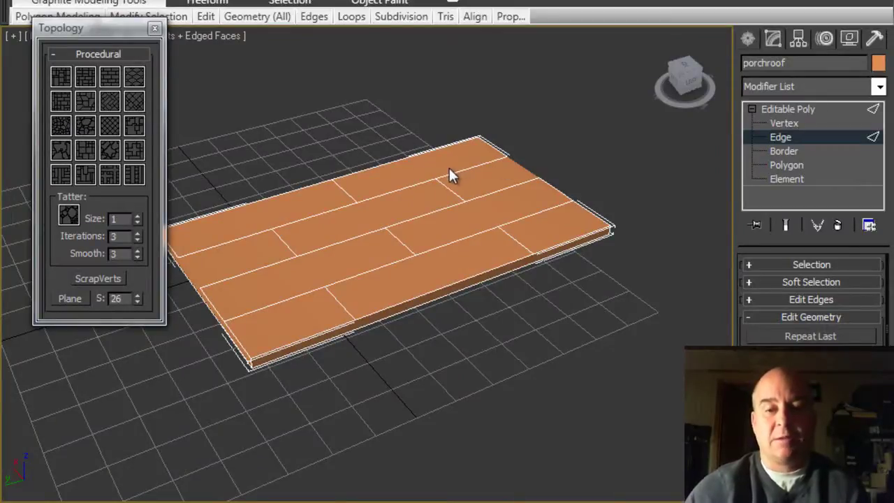
scroll(447, 171, up, 2)
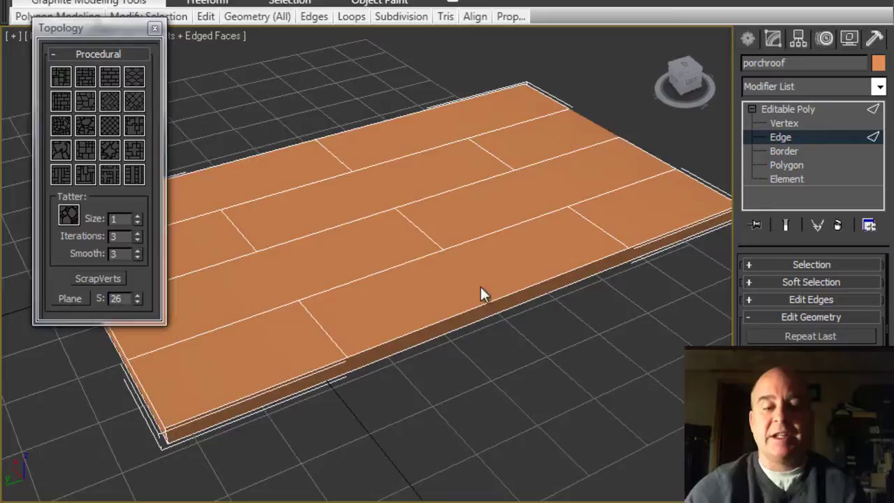
scroll(490, 300, down, 5)
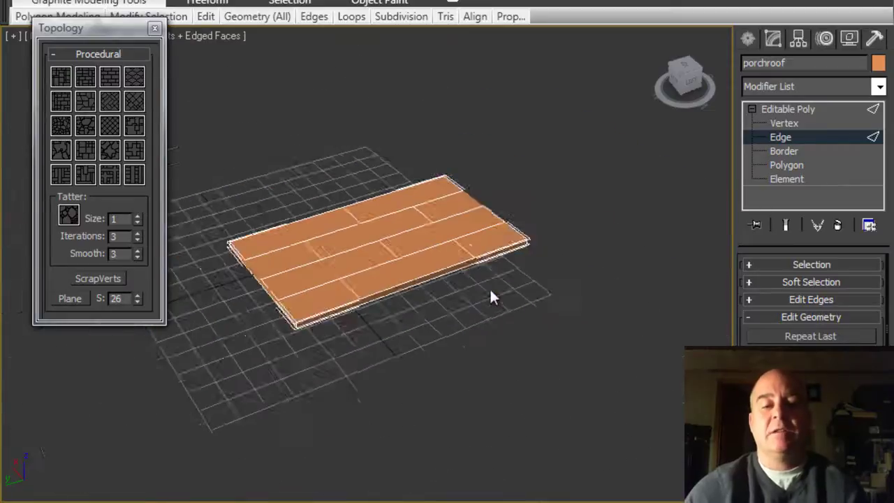
scroll(489, 296, up, 4)
alt+middle_drag(489, 295, 525, 253)
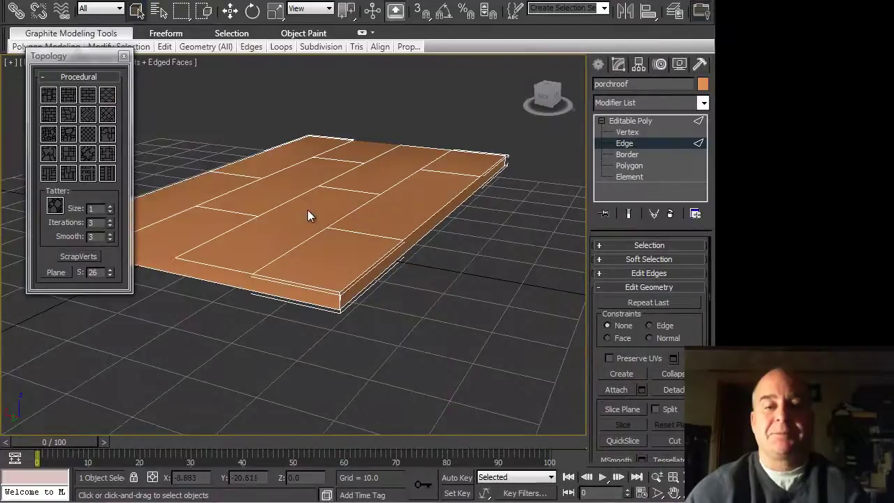
alt+middle_drag(309, 215, 361, 232)
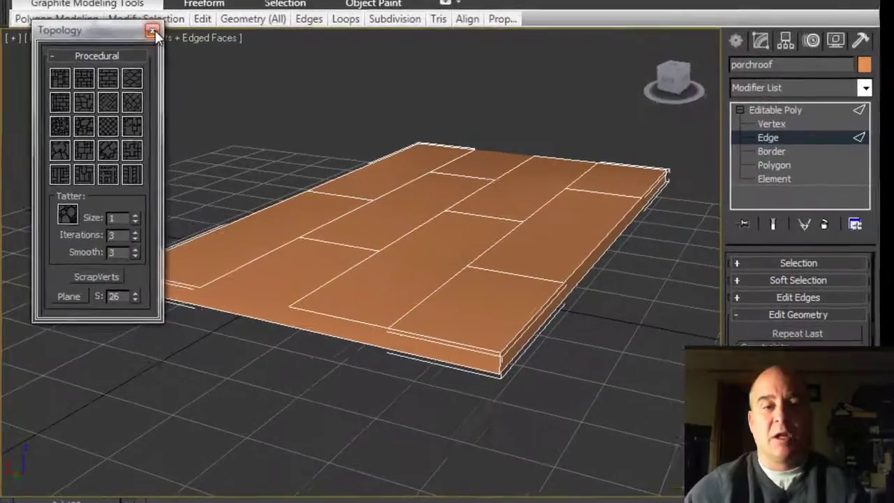
Step: Close the Topology dialog and trial Select Similar from two adjoining board edges
click(124, 56)
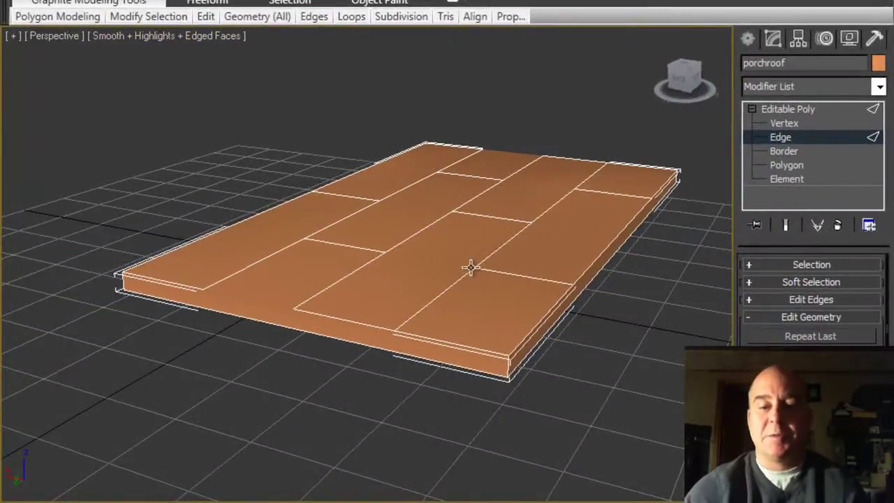
click(456, 282)
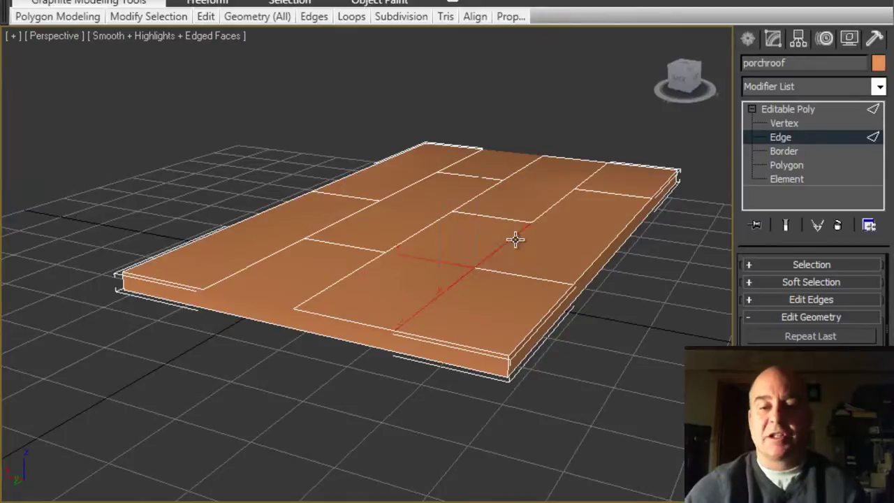
ctrl+click(491, 253)
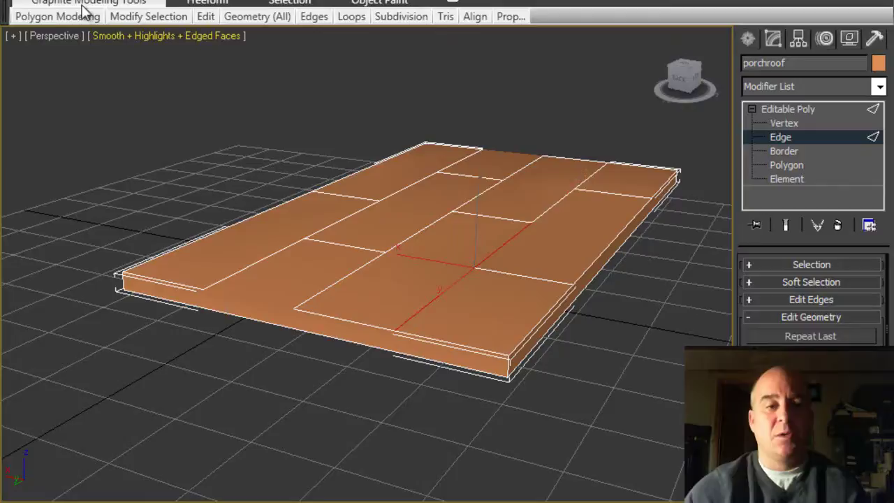
mouse_move(136, 23)
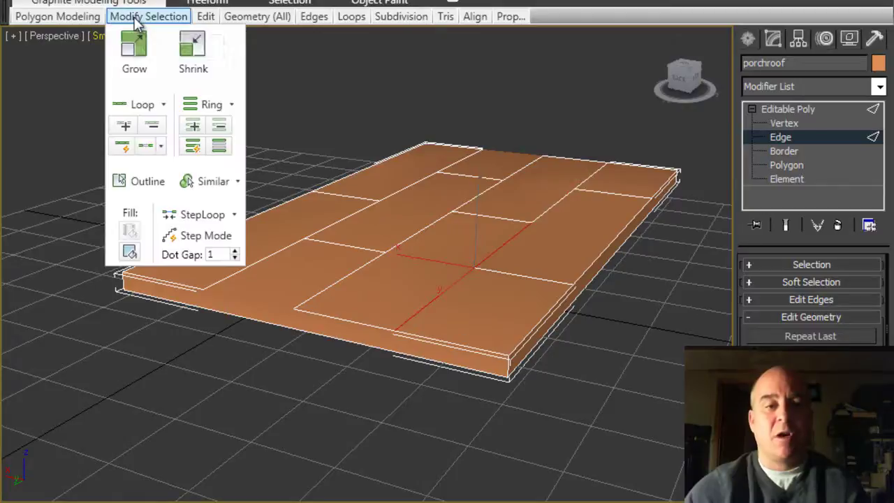
click(215, 182)
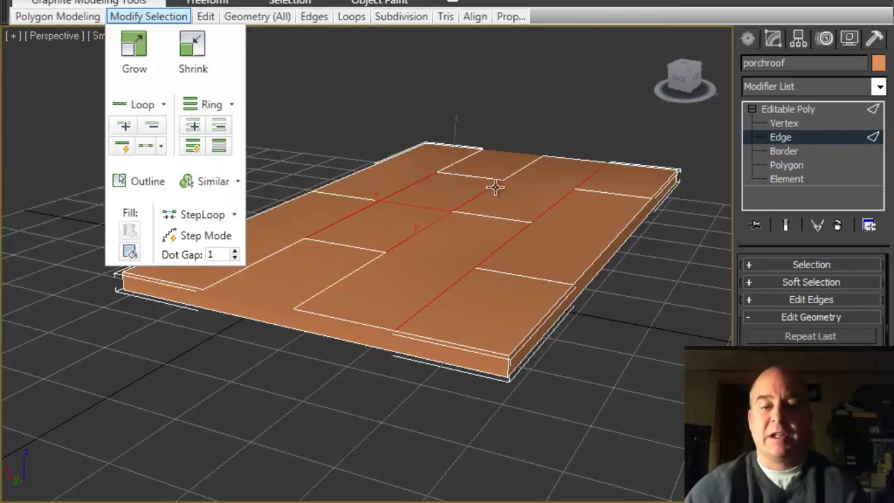
Step: Pick two long lengthwise seams and use Select Similar to select all matching seams
click(536, 196)
click(555, 205)
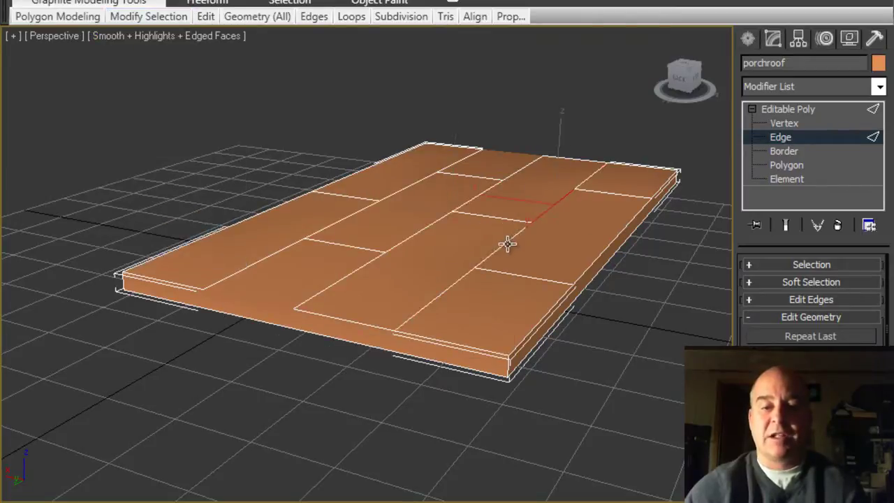
ctrl+click(342, 279)
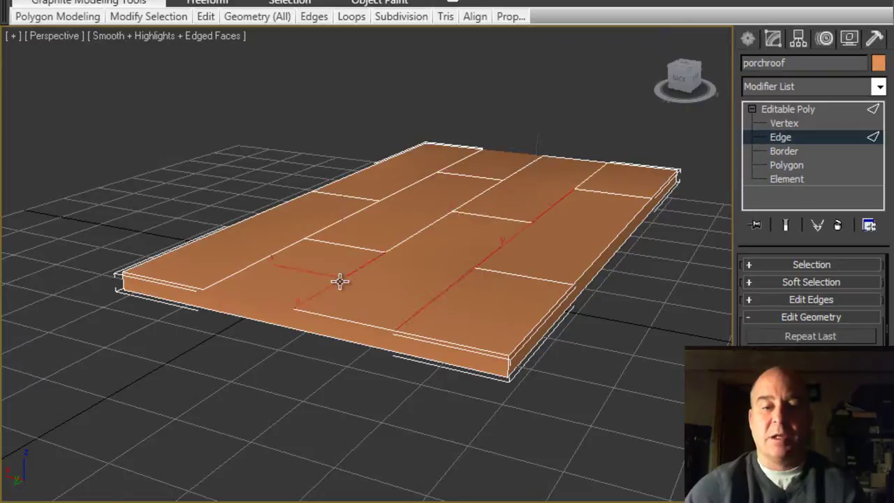
ctrl+click(415, 233)
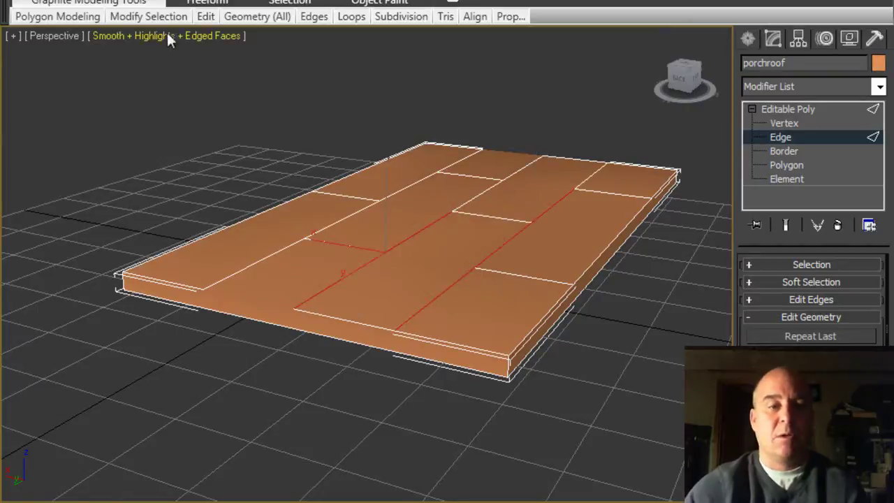
mouse_move(183, 17)
click(213, 181)
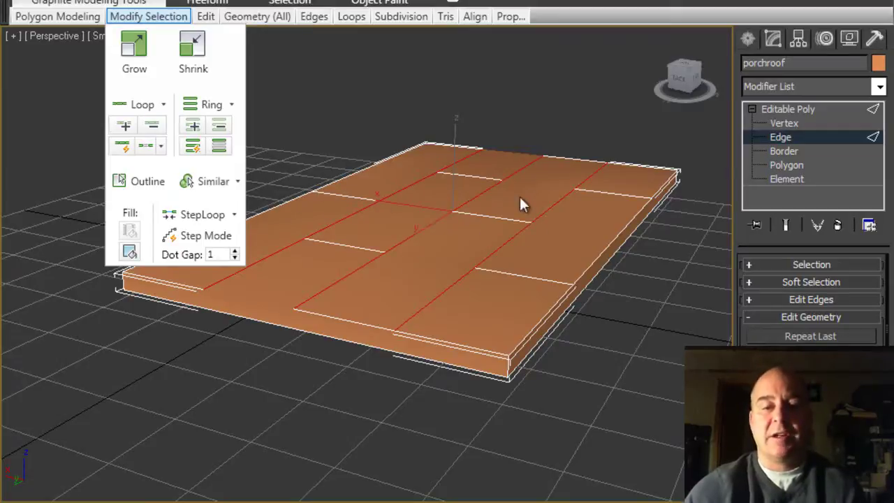
Step: Extrude the selected seams into ridges with height 10 and width 3
click(807, 302)
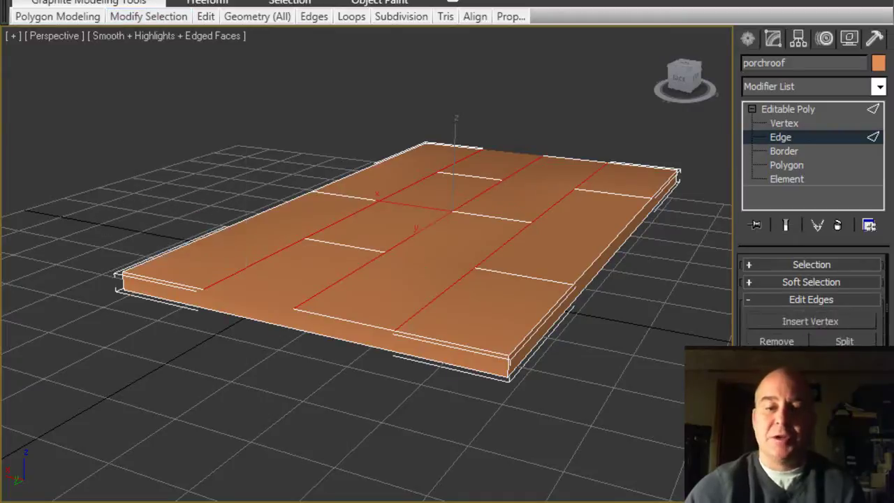
click(799, 358)
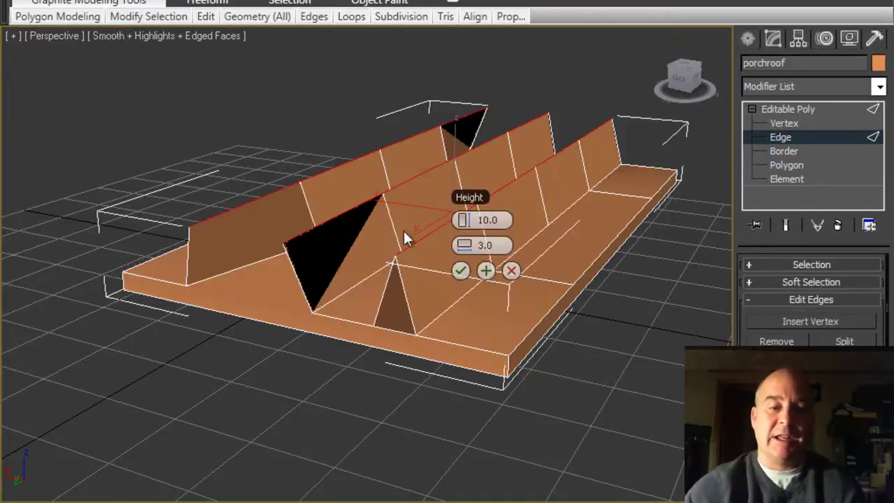
alt+middle_drag(343, 233, 355, 278)
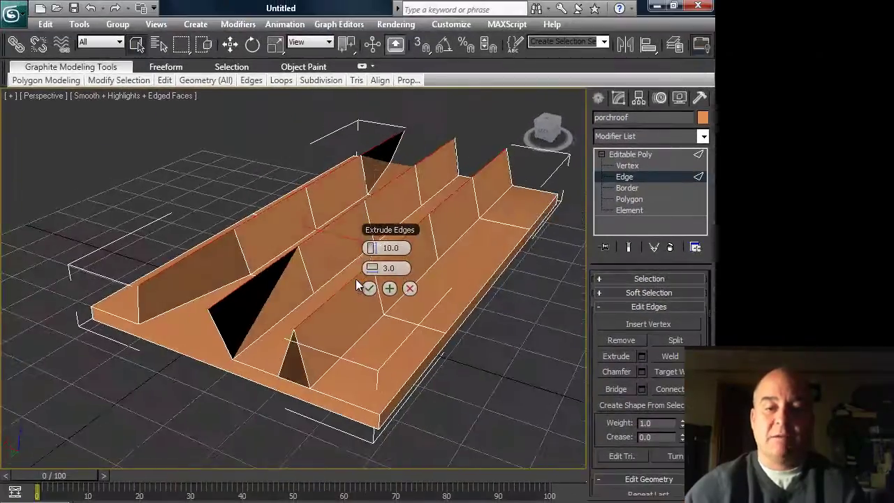
Step: Move the ridge edges downward so the roof slants into overlapping strips
click(229, 45)
drag(330, 194, 404, 265)
scroll(403, 268, up, 3)
alt+middle_drag(403, 267, 324, 251)
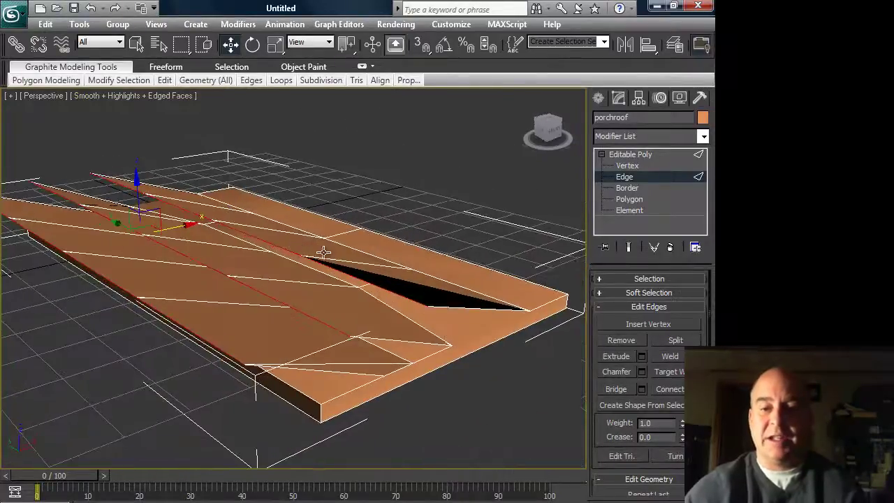
click(629, 199)
click(461, 320)
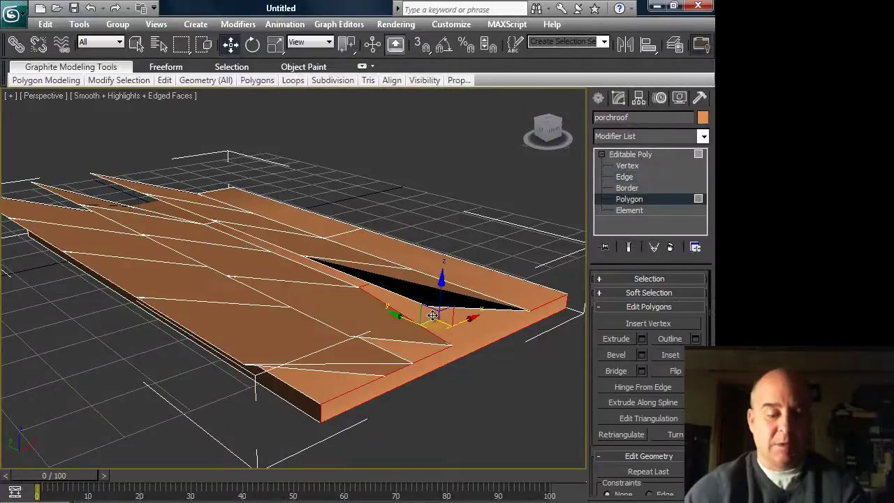
key(F2)
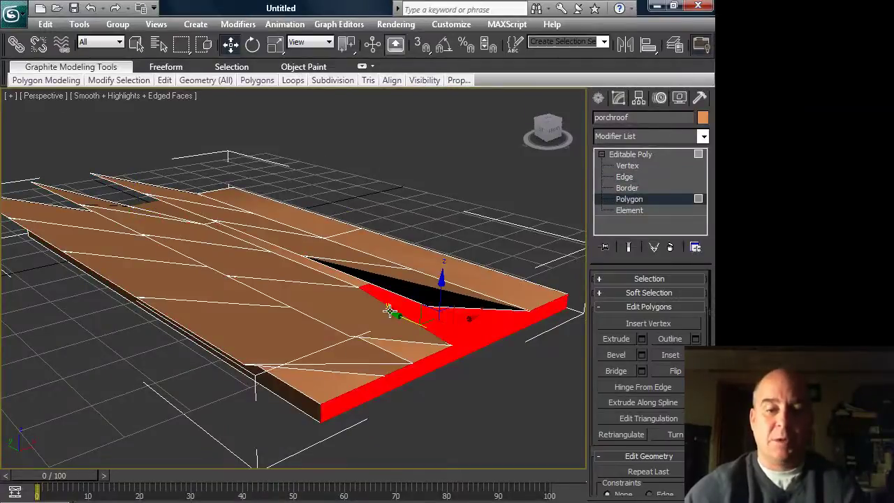
ctrl+click(345, 278)
ctrl+click(403, 348)
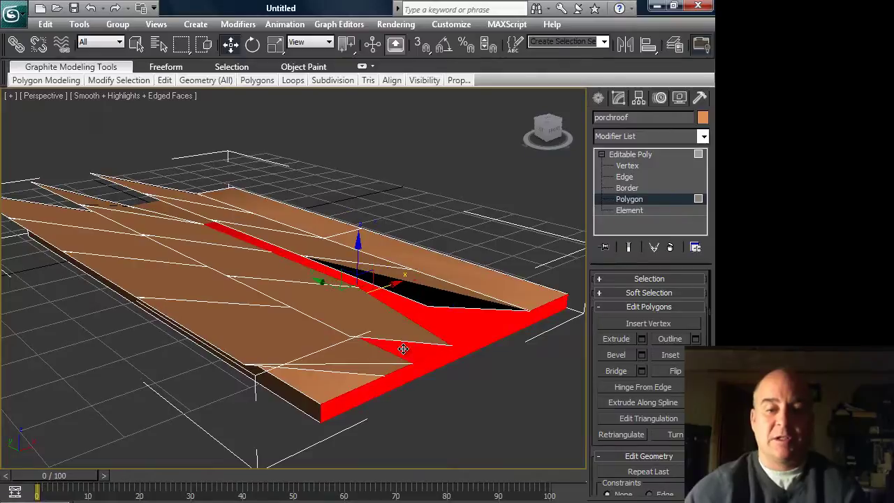
alt+middle_drag(403, 344, 425, 338)
ctrl+click(424, 335)
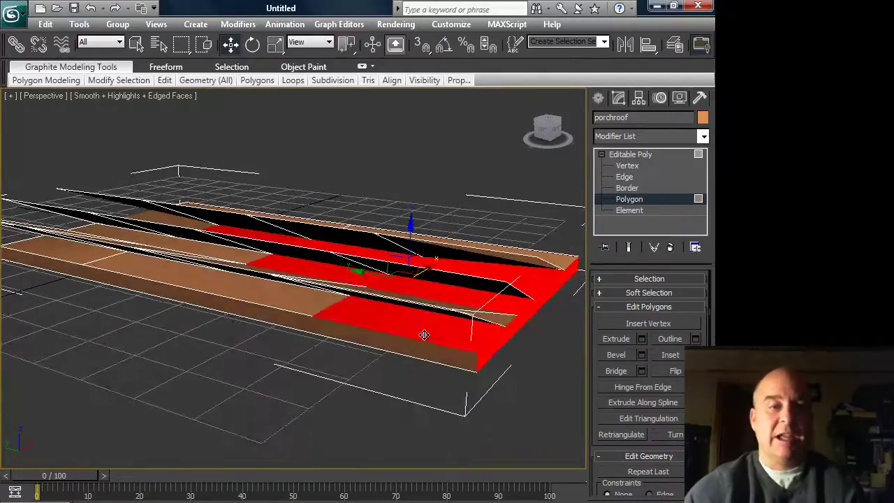
click(137, 80)
click(171, 212)
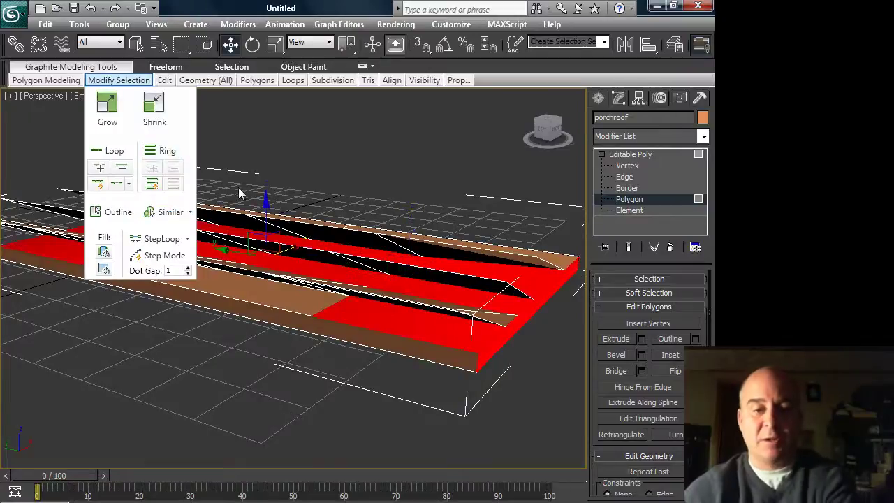
click(290, 258)
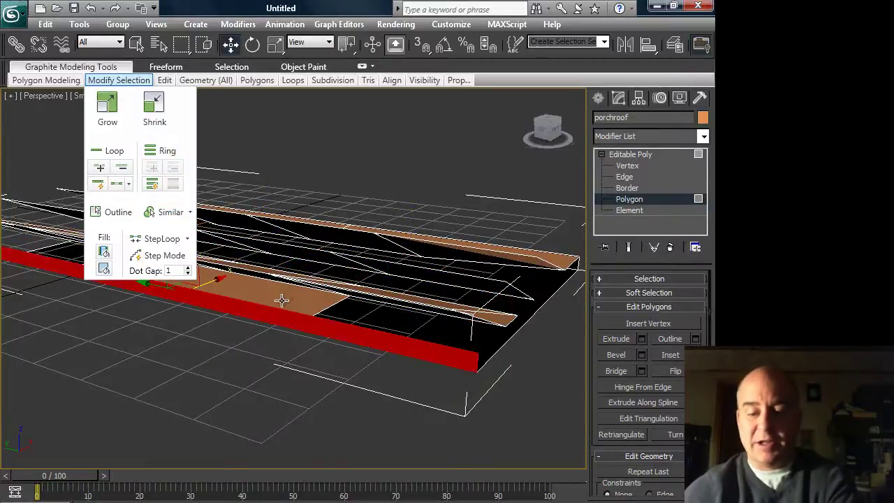
alt+middle_drag(323, 257, 500, 193)
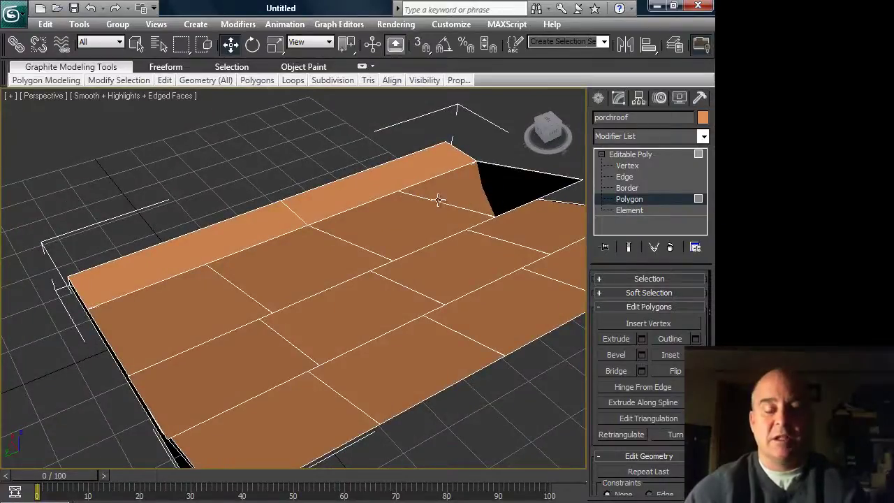
Step: Undo the ridge and extrude edits, restoring porchroof to the flat plank slab
click(93, 10)
click(93, 10)
click(93, 9)
click(92, 9)
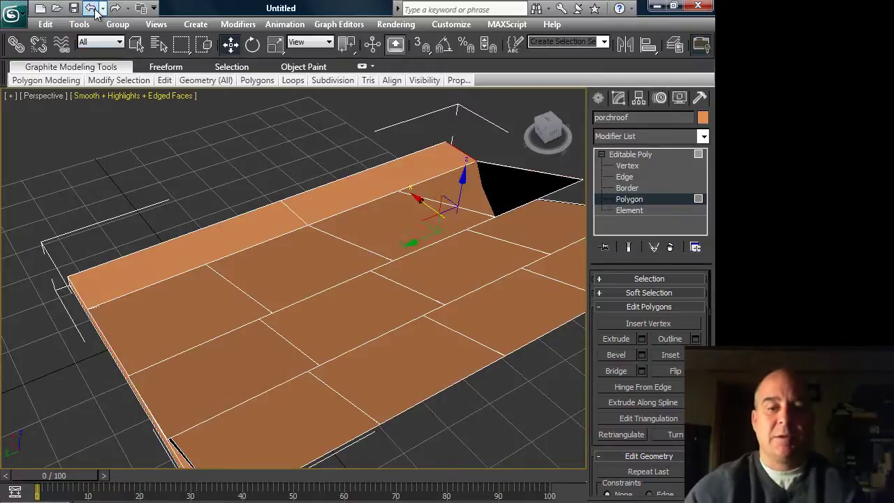
click(92, 9)
click(93, 9)
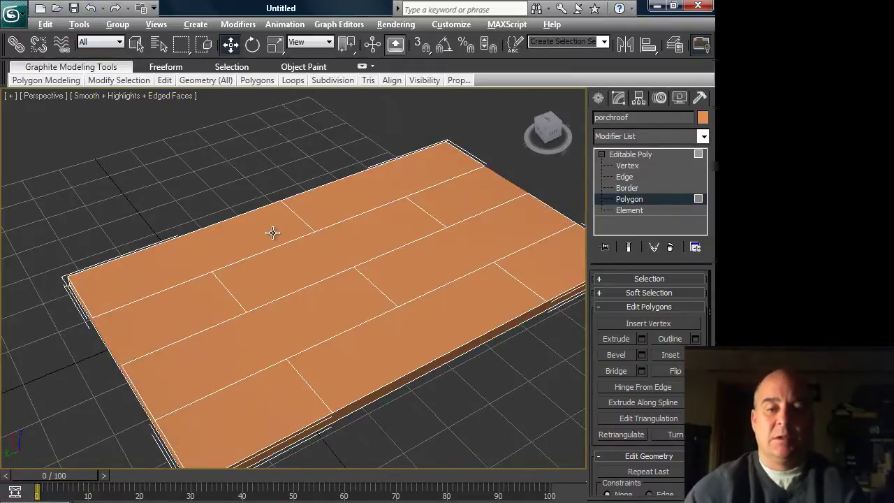
alt+middle_drag(271, 231, 266, 207)
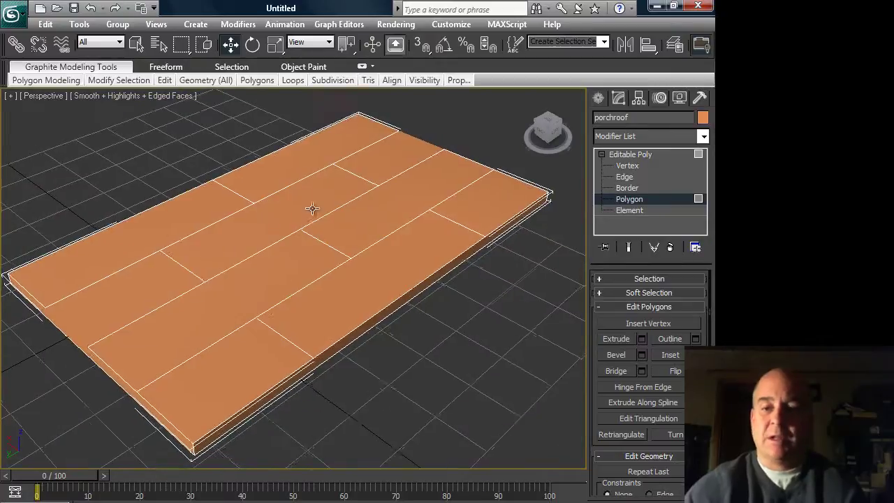
Step: Exit Polygon level and draw a thin box, Box001 (17.082 × 21.522 × 1.272), beside porchroof
click(635, 155)
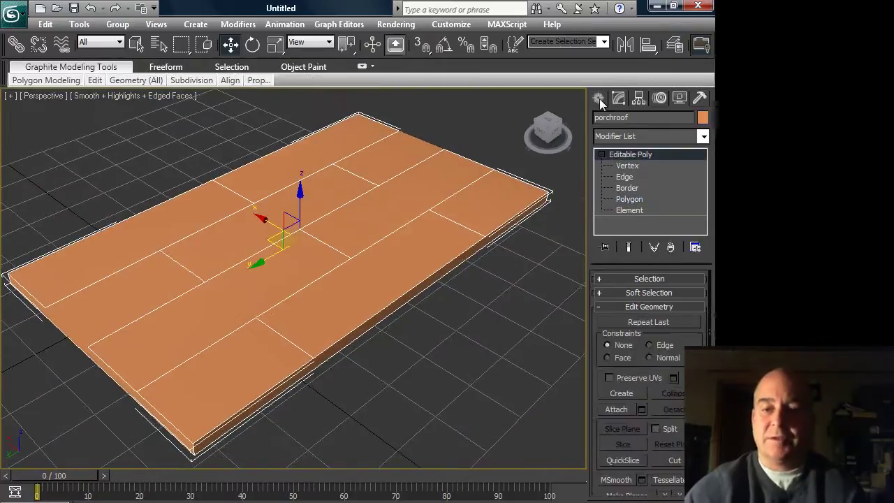
click(598, 99)
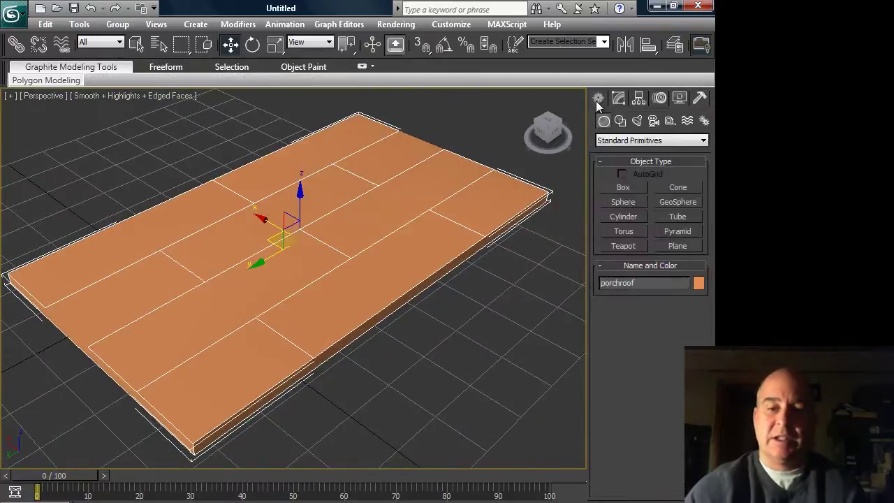
click(623, 187)
drag(429, 353, 585, 365)
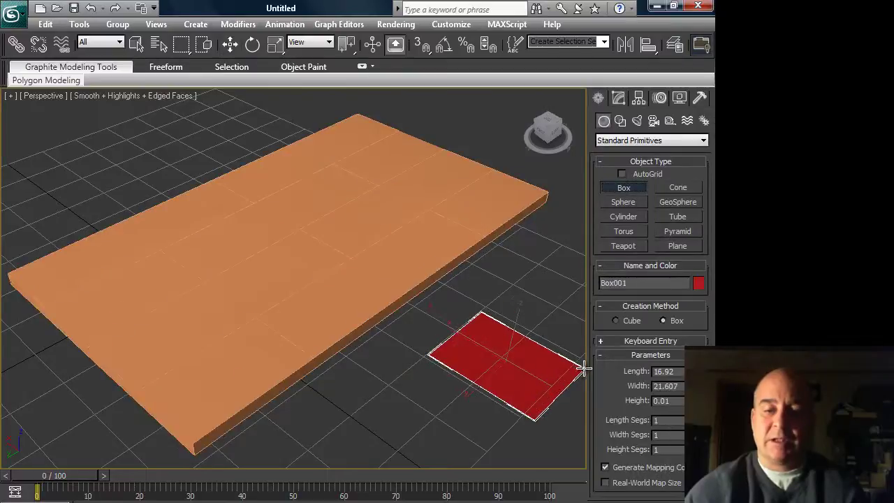
click(579, 360)
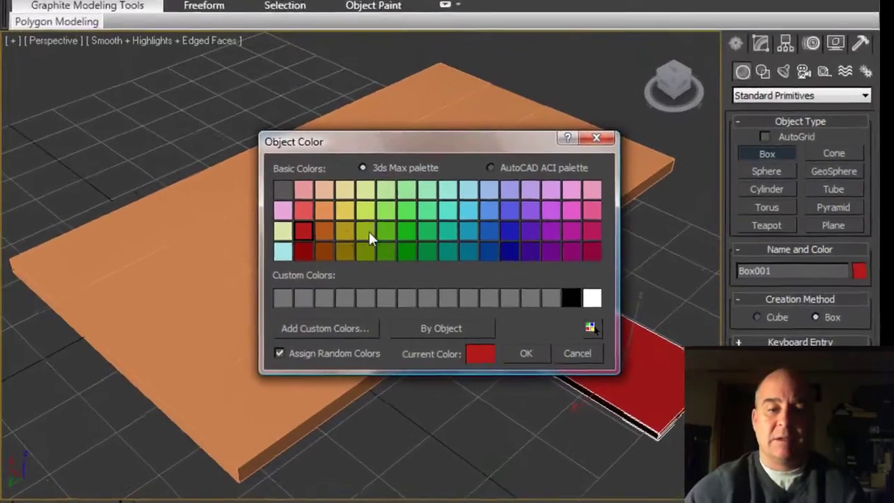
Step: Give Box001 a dark brown object colour
click(330, 230)
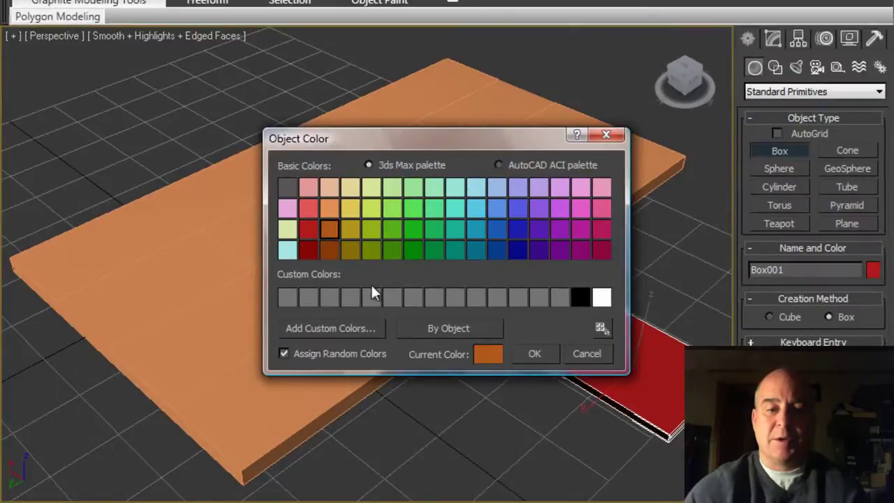
click(327, 250)
click(534, 356)
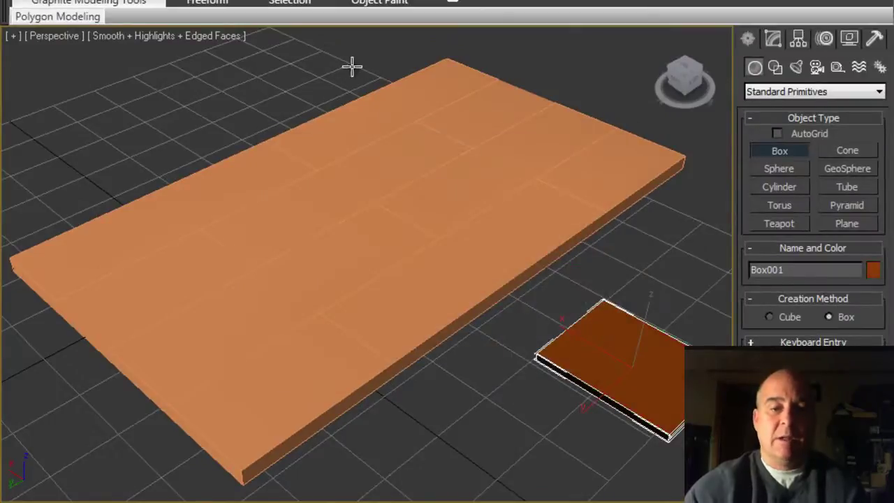
Step: Move Box001 onto the top of the porch roof slab
key(w)
drag(594, 351, 281, 95)
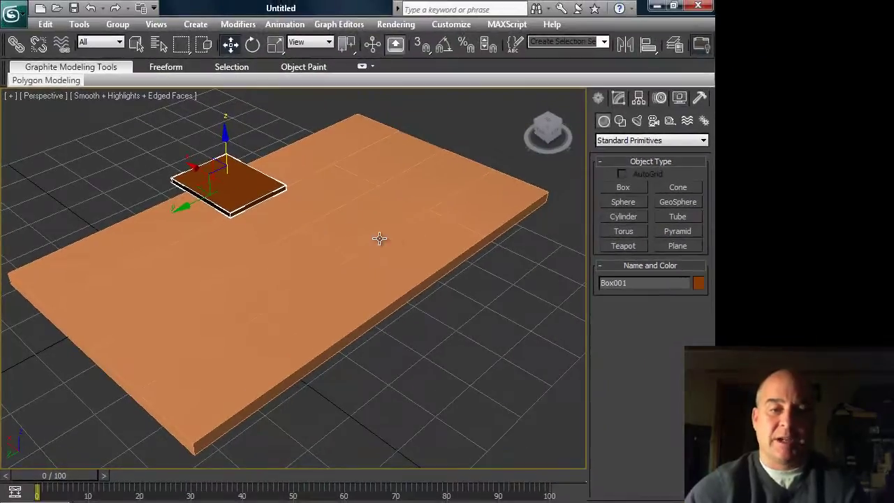
alt+middle_drag(388, 238, 516, 256)
Step: Resize Box001 to 52.271 × 47.995 × 1.069 and position it over the roof slab
click(618, 98)
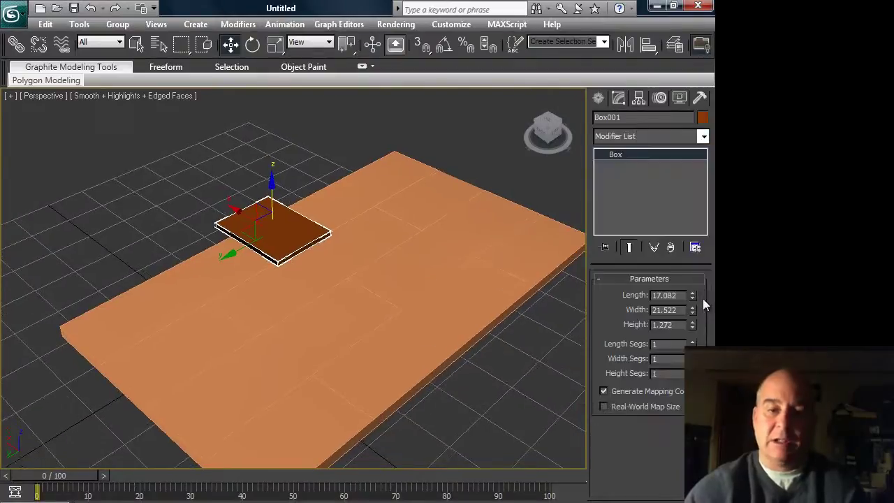
drag(693, 301, 624, 152)
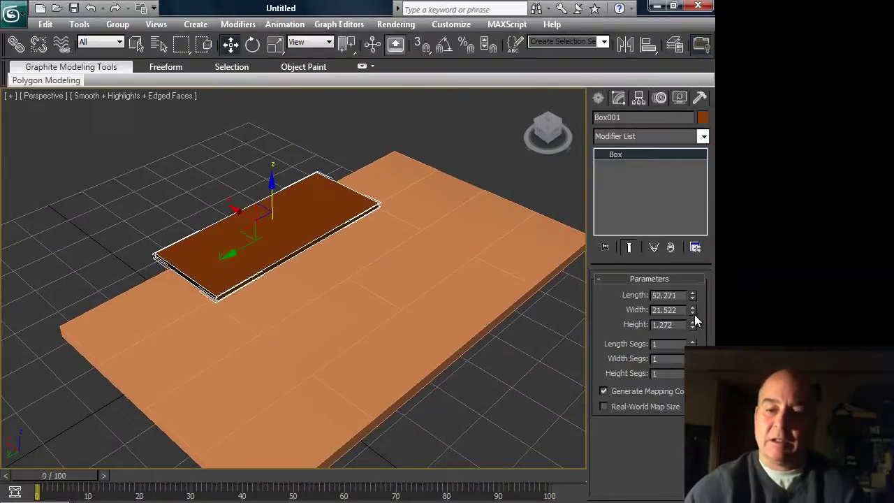
drag(691, 323, 586, 231)
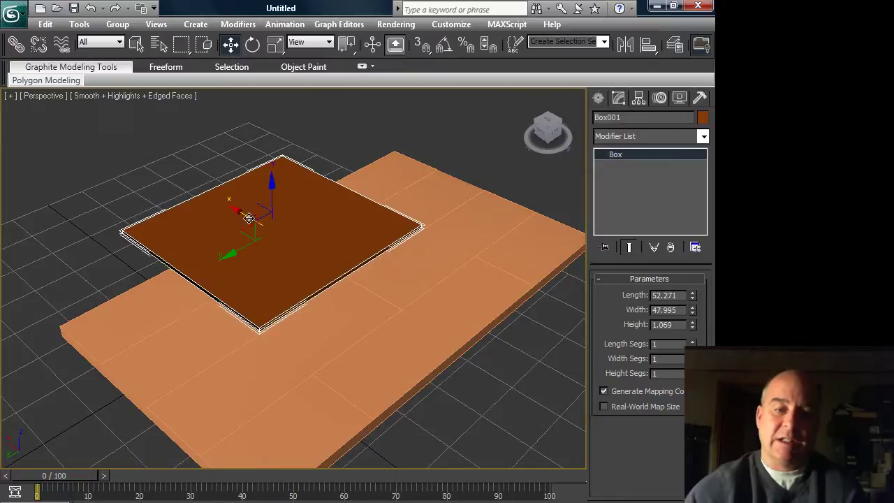
mouse_move(249, 218)
mouse_down()
mouse_move(355, 284)
mouse_move(263, 209)
mouse_move(194, 176)
mouse_move(175, 149)
mouse_move(222, 199)
mouse_move(253, 217)
mouse_up()
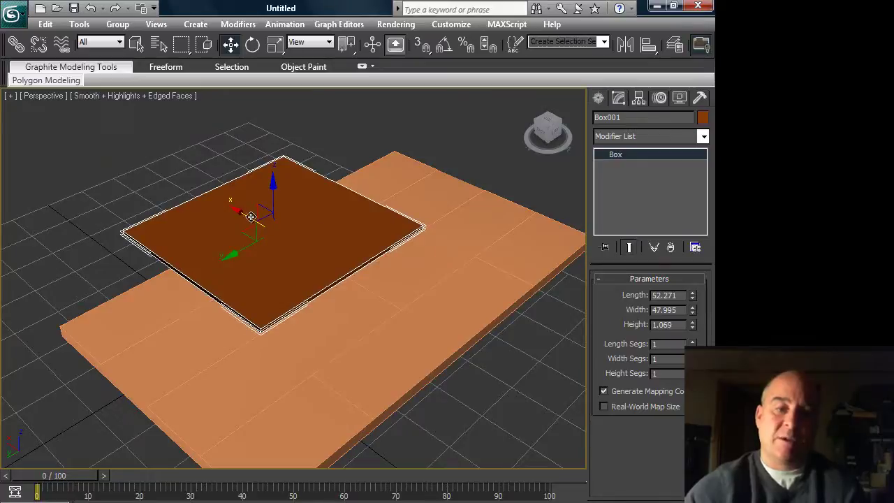
alt+middle_drag(343, 239, 360, 247)
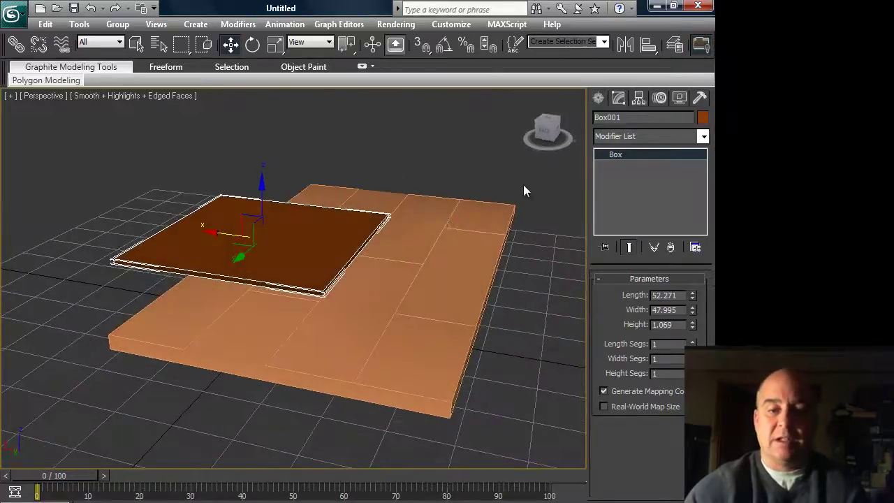
Step: Convert the shingle box to an Editable Poly
click(660, 99)
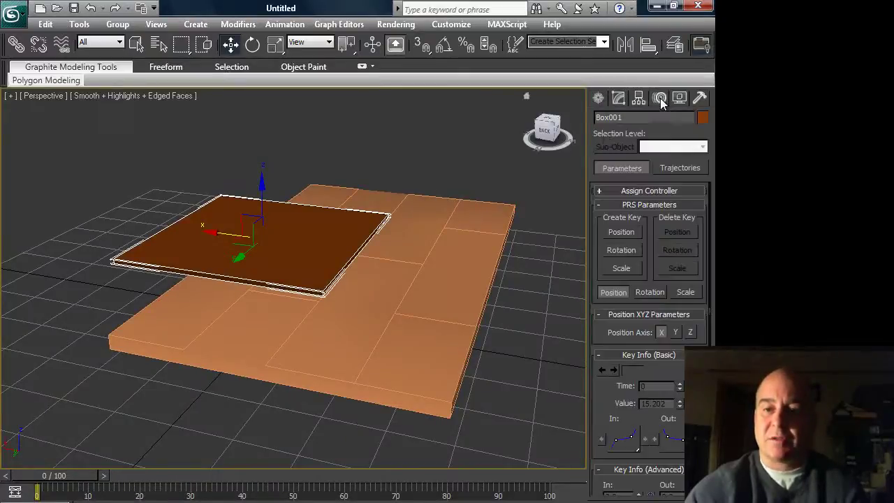
click(618, 98)
right_click(615, 156)
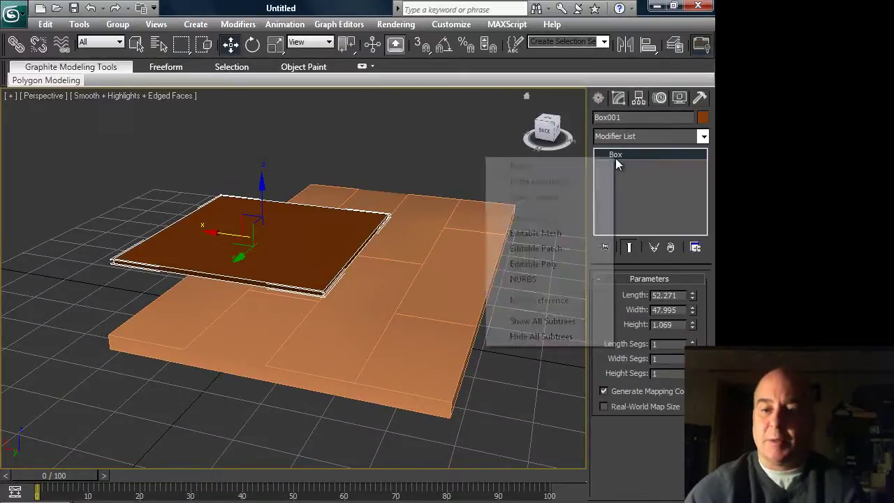
click(558, 264)
Step: Move the shingle's pivot to its left edge and tilt the box flatter
click(639, 98)
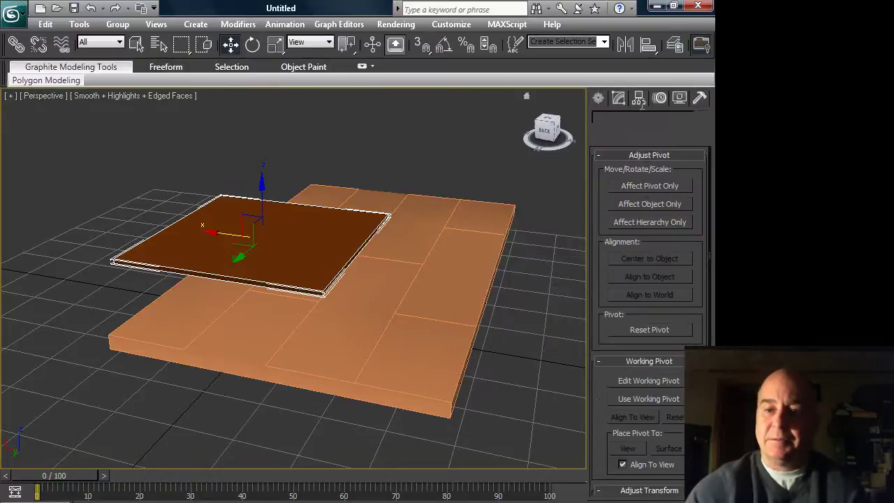
click(643, 186)
drag(236, 233, 141, 209)
click(642, 188)
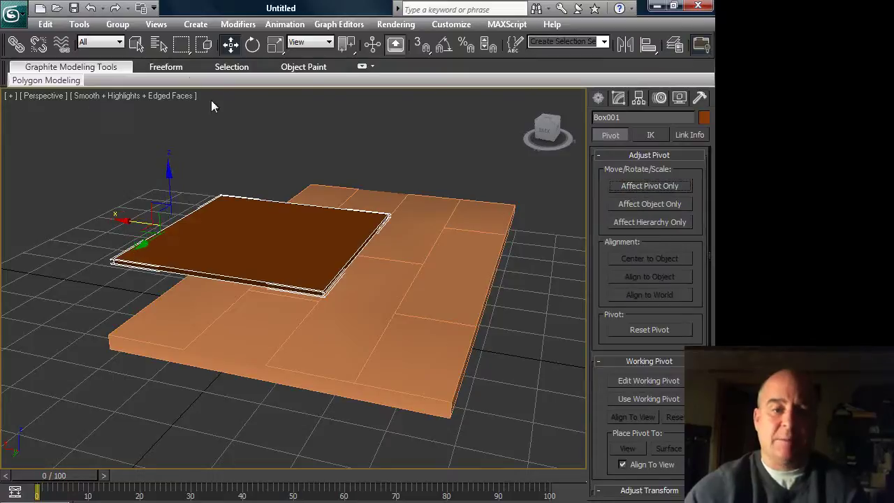
click(251, 45)
drag(210, 200, 170, 194)
click(231, 44)
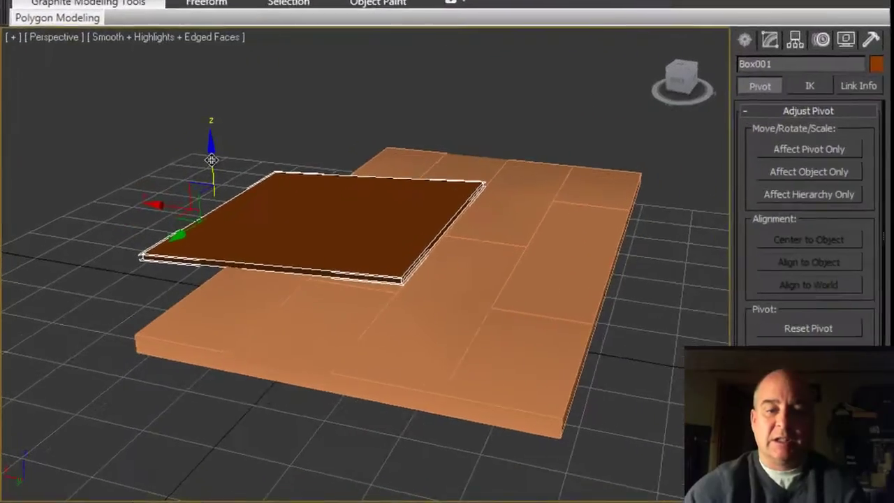
Step: Rotate the roof slab and shingle together to a roof slope
alt+middle_drag(212, 160, 159, 129)
drag(159, 199, 730, 490)
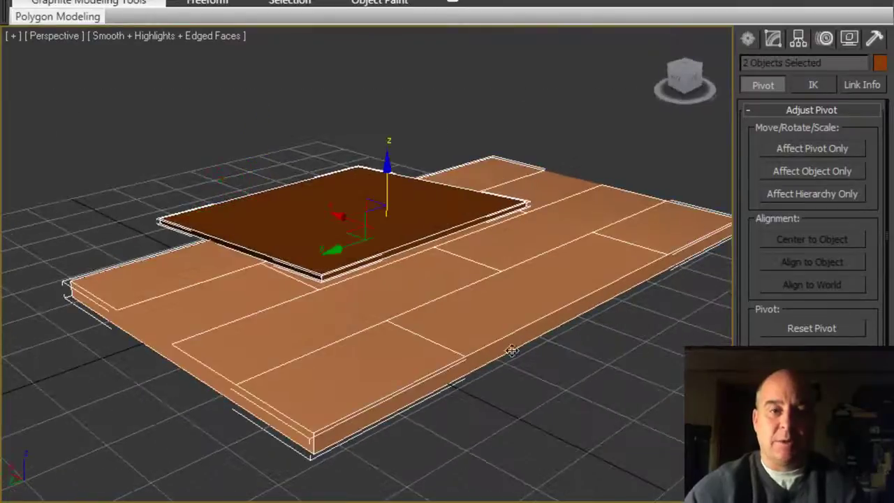
key(e)
drag(420, 213, 428, 183)
mouse_move(439, 199)
middle_down()
mouse_move(433, 186)
mouse_move(435, 215)
middle_up()
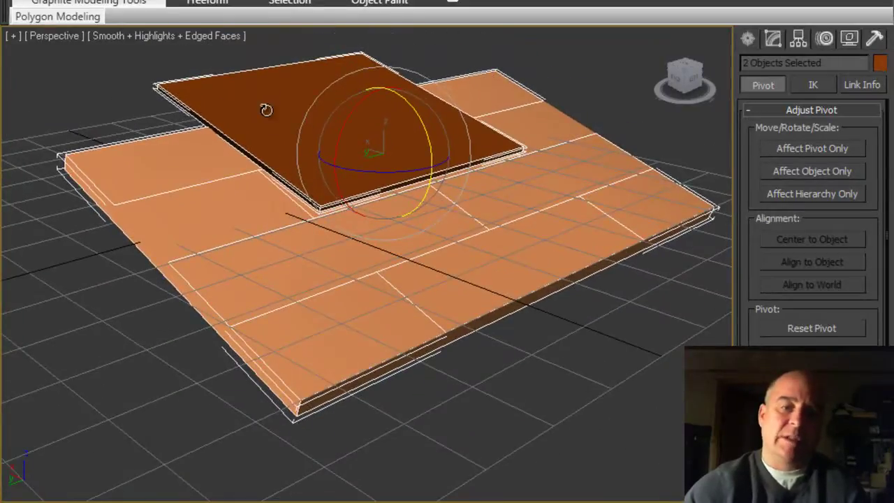
Step: Switch to Local coordinates and Shift-drag a copy of the shingle down the slope
click(323, 101)
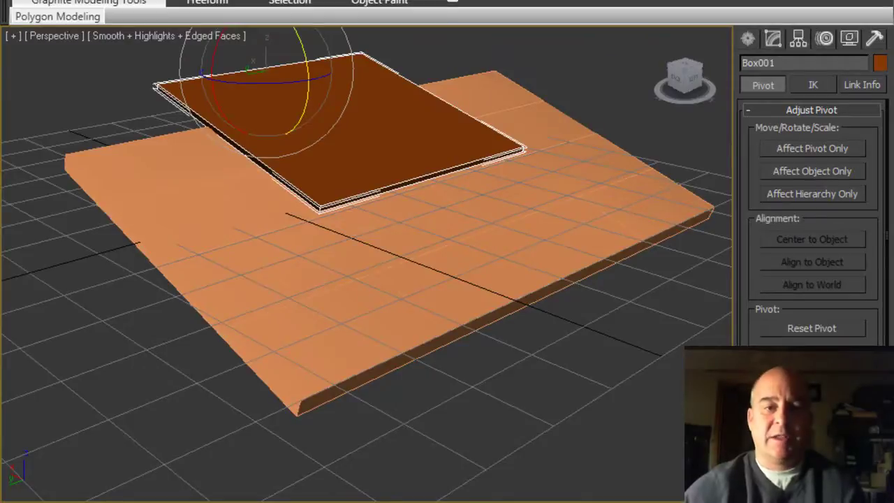
key(w)
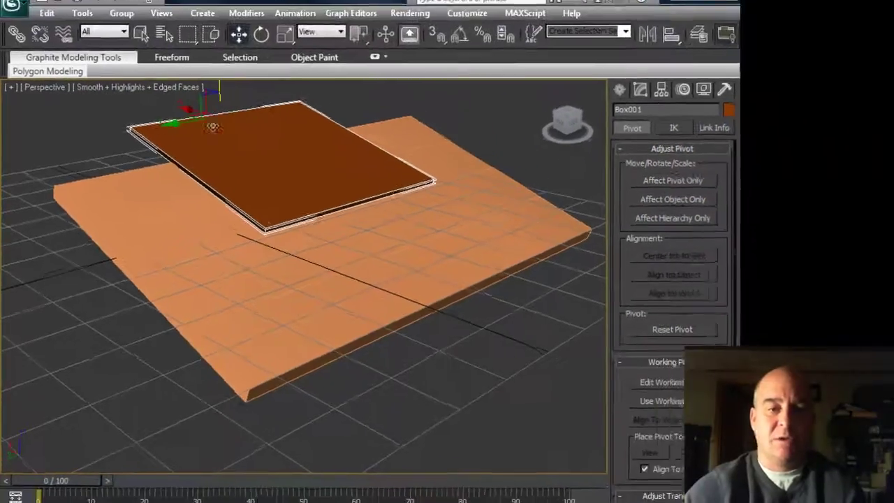
middle_drag(343, 162, 429, 215)
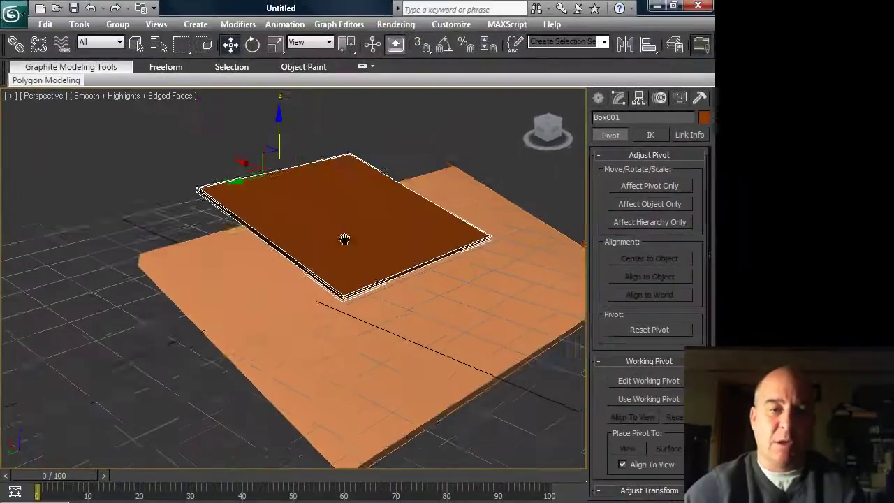
middle_drag(344, 239, 359, 244)
mouse_move(266, 170)
mouse_down()
mouse_move(328, 183)
mouse_move(266, 170)
mouse_up()
click(328, 42)
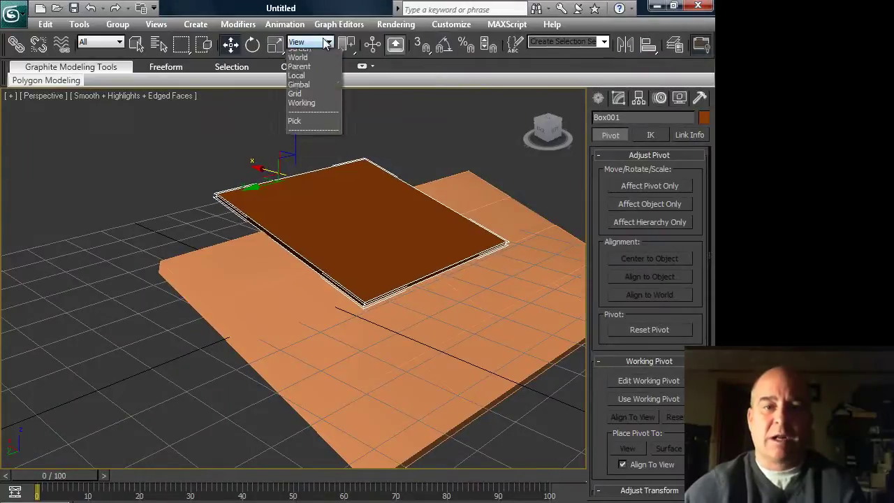
click(309, 91)
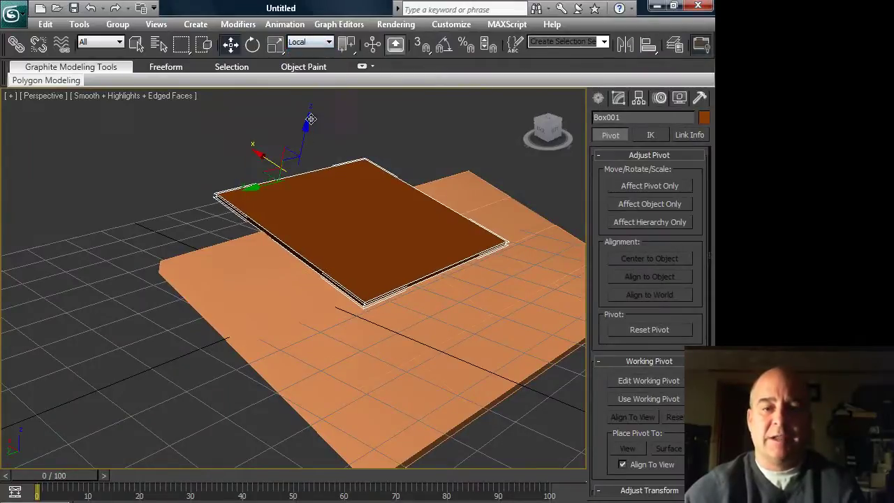
mouse_move(270, 160)
mouse_down()
mouse_move(342, 183)
mouse_move(263, 155)
mouse_move(256, 125)
mouse_move(310, 209)
mouse_up()
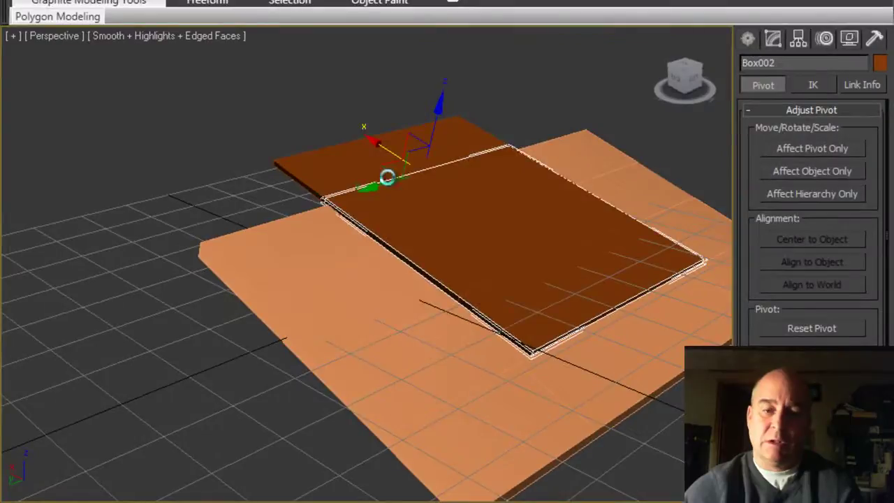
Step: Confirm the Box002 copy and add a third shingle copy, Box003, beside it
click(462, 334)
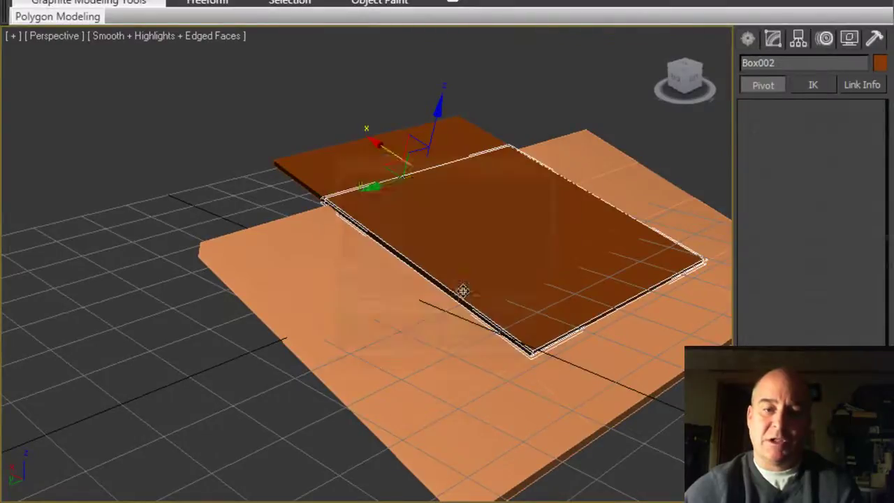
mouse_move(392, 179)
mouse_down()
mouse_move(252, 227)
mouse_move(305, 212)
mouse_move(266, 229)
mouse_move(220, 233)
mouse_move(287, 231)
mouse_move(278, 234)
mouse_move(523, 169)
mouse_move(460, 186)
mouse_up()
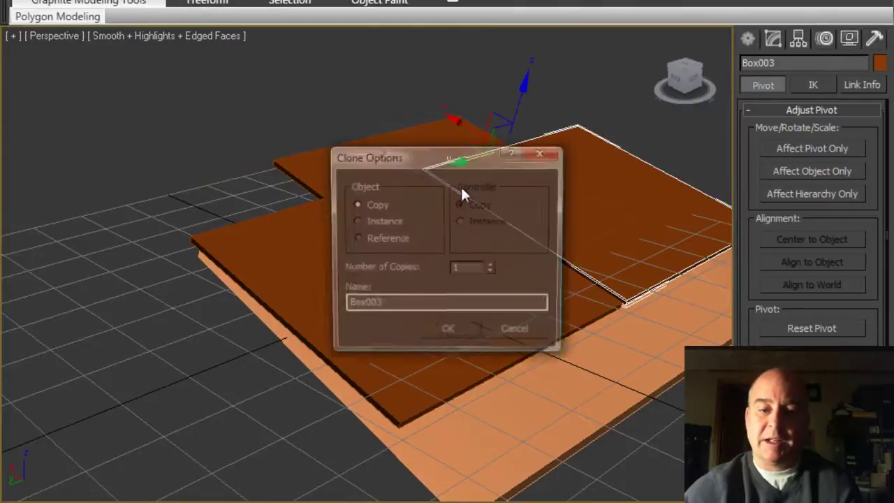
click(447, 333)
Step: Raise Box001 along its local Z axis above the two copies
mouse_move(421, 279)
alt+middle_down()
mouse_move(459, 247)
mouse_move(505, 242)
mouse_move(494, 246)
mouse_move(467, 220)
alt+middle_up()
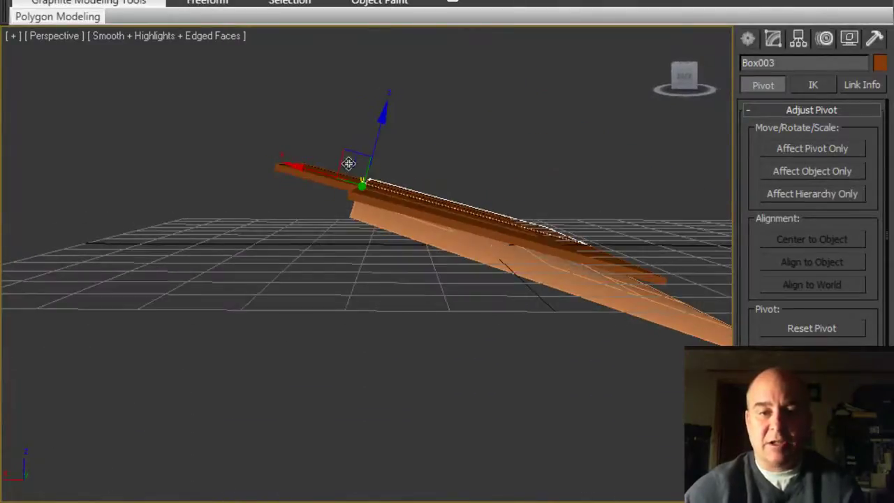
click(319, 170)
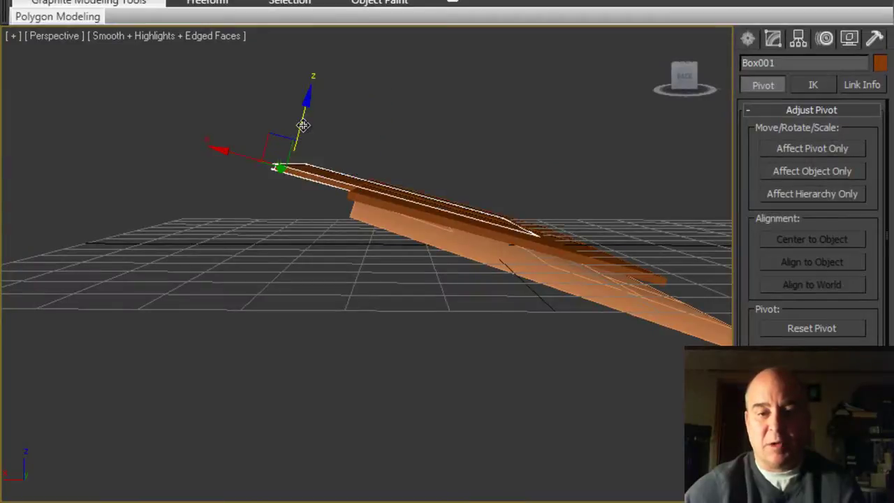
mouse_move(303, 125)
mouse_down()
mouse_move(304, 114)
mouse_move(304, 122)
mouse_up()
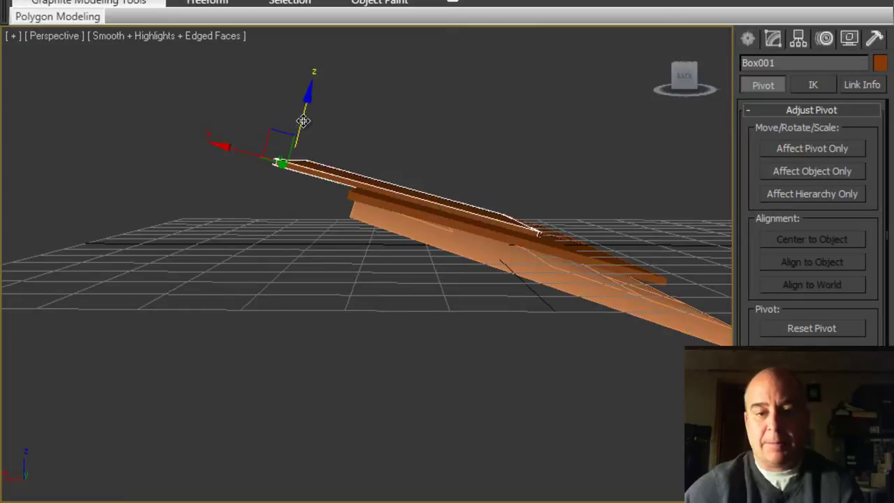
alt+middle_drag(321, 128, 314, 149)
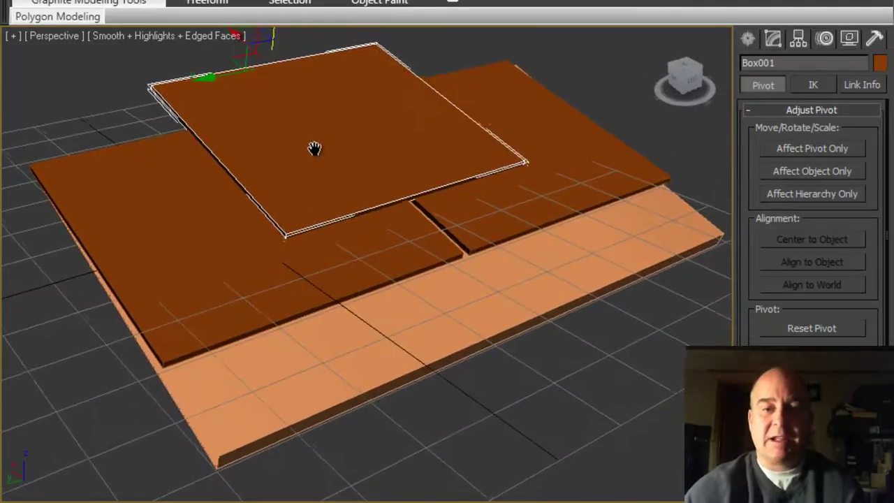
Step: Attach the two other shingles into the Editable Poly
click(771, 40)
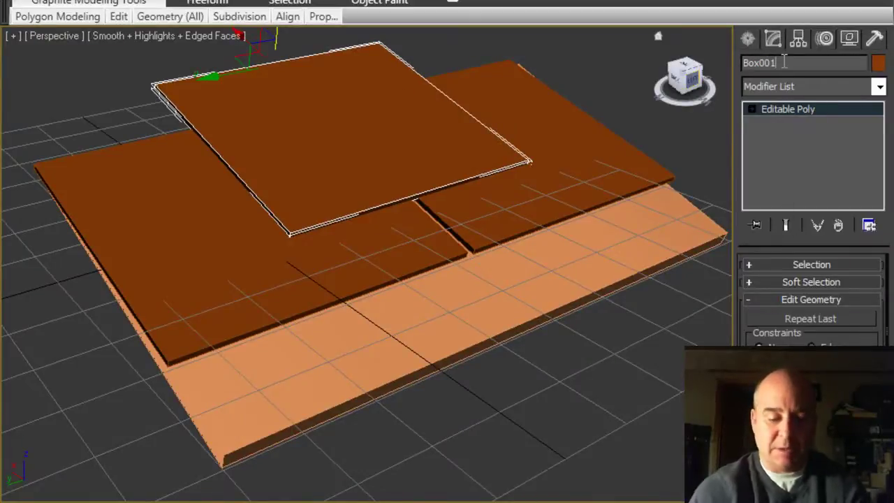
text(shingle)
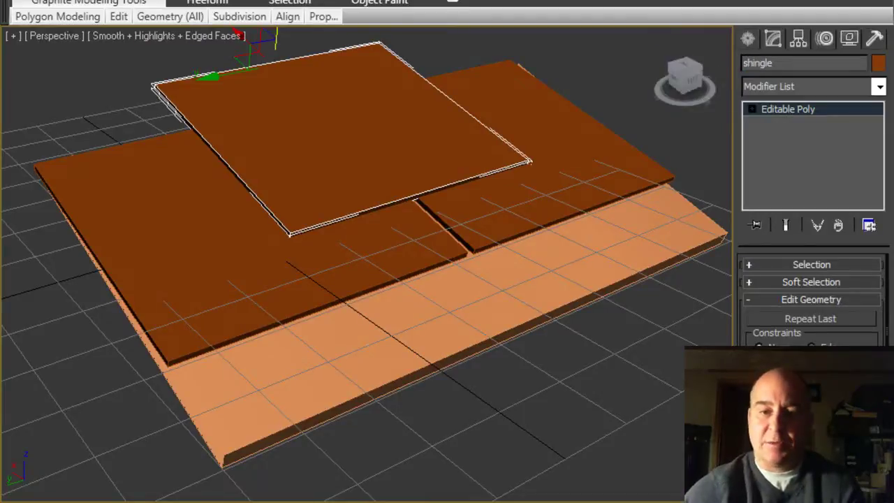
ctrl+click(575, 199)
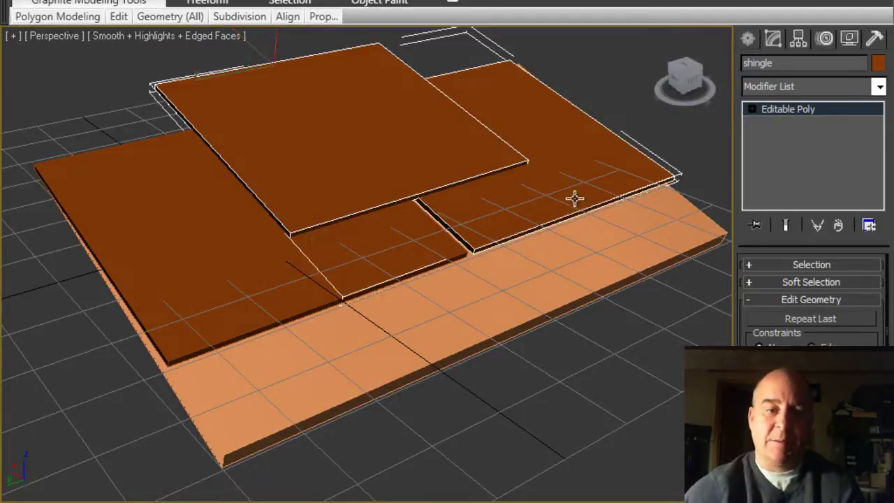
ctrl+click(269, 255)
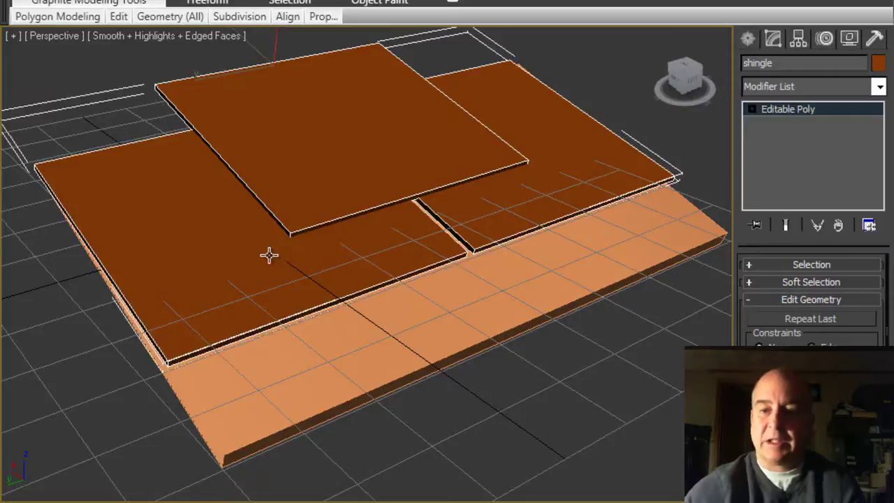
Step: Name the combined object shinglegrp and return to object level
click(785, 63)
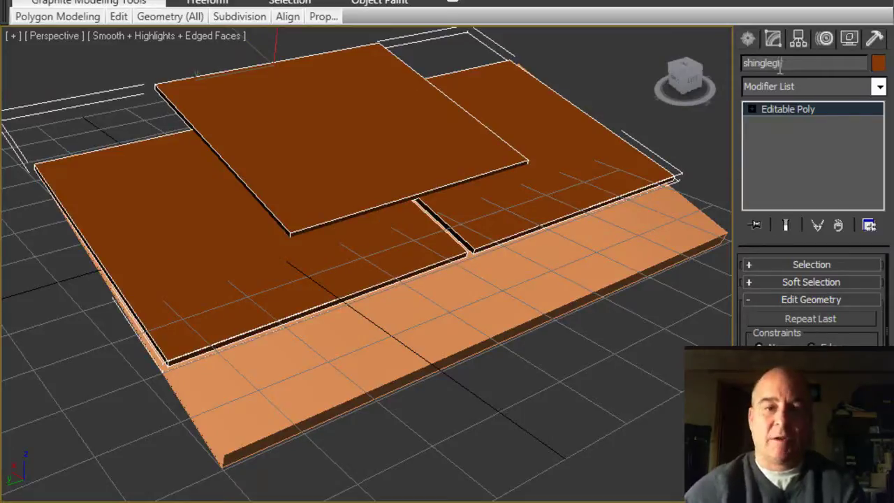
scroll(480, 186, down, 3)
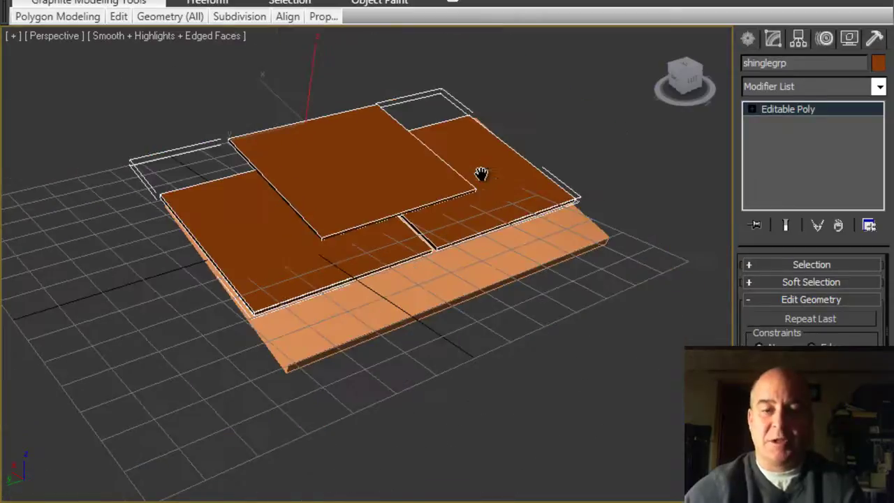
scroll(542, 158, up, 3)
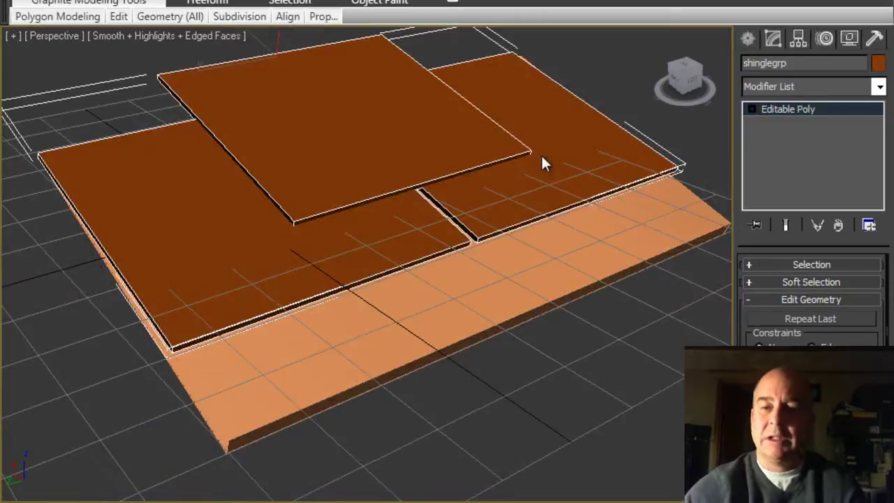
click(773, 108)
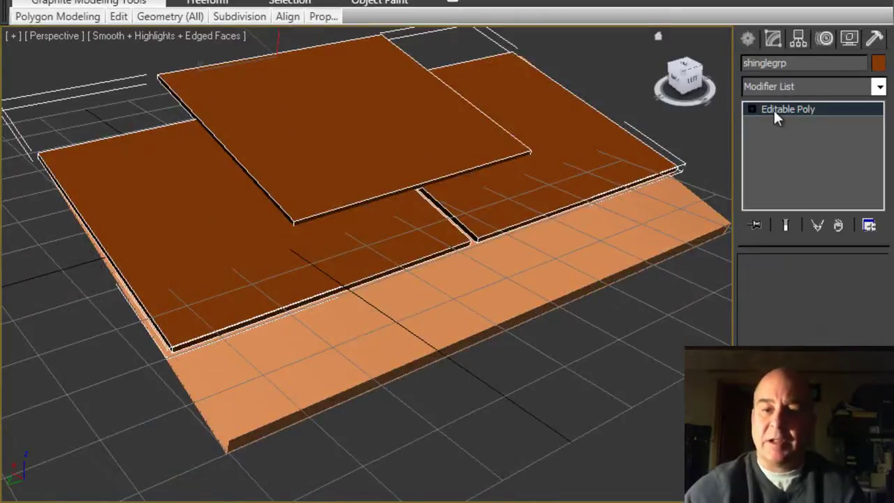
middle_drag(390, 139, 386, 142)
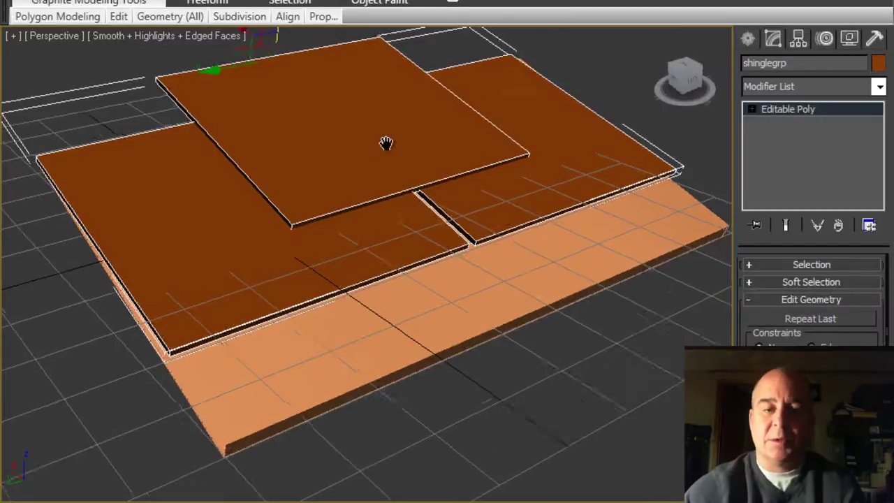
scroll(378, 146, down, 3)
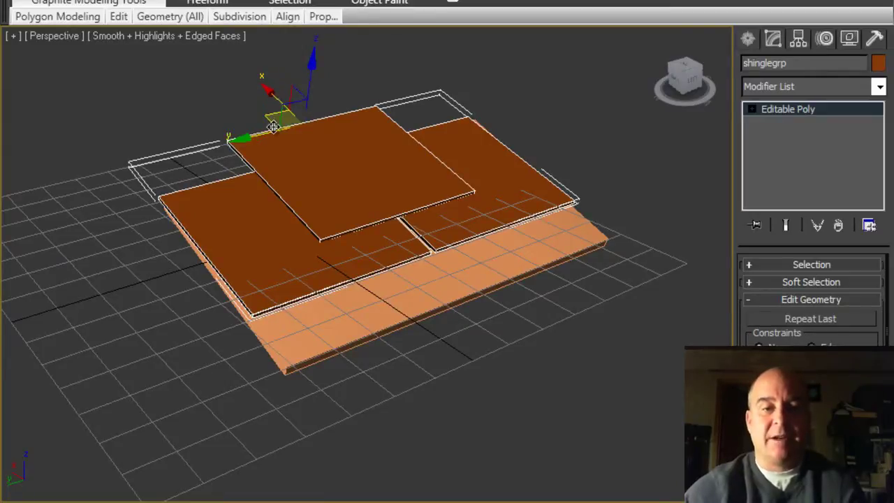
Step: Cancel a trial copy and make shinglegrp and porchroof see-through with Alt+X
mouse_move(278, 100)
shift+mouse_down()
mouse_move(377, 251)
mouse_move(319, 162)
mouse_move(321, 147)
mouse_move(356, 223)
mouse_move(435, 319)
mouse_move(319, 154)
mouse_move(323, 164)
shift+mouse_up()
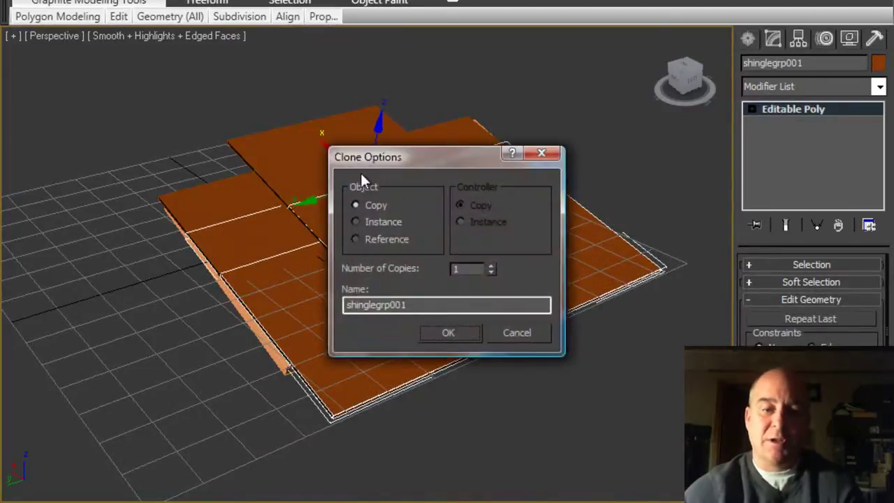
click(535, 332)
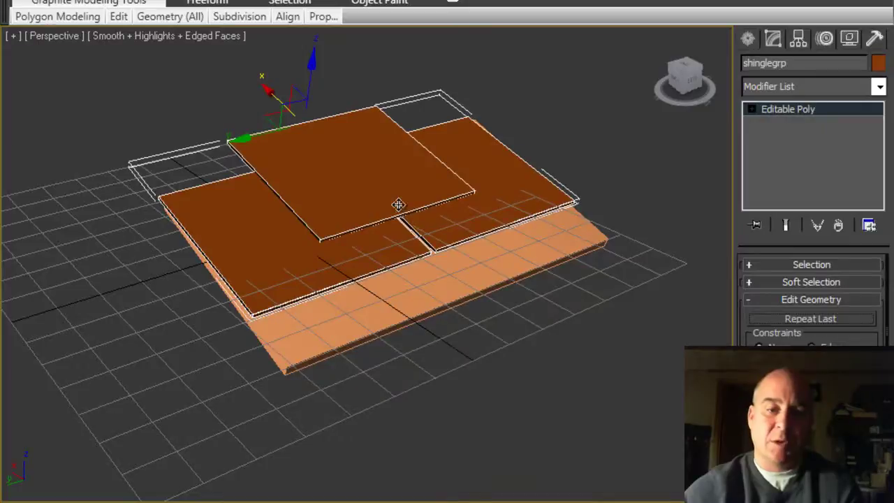
key(alt+x)
click(432, 294)
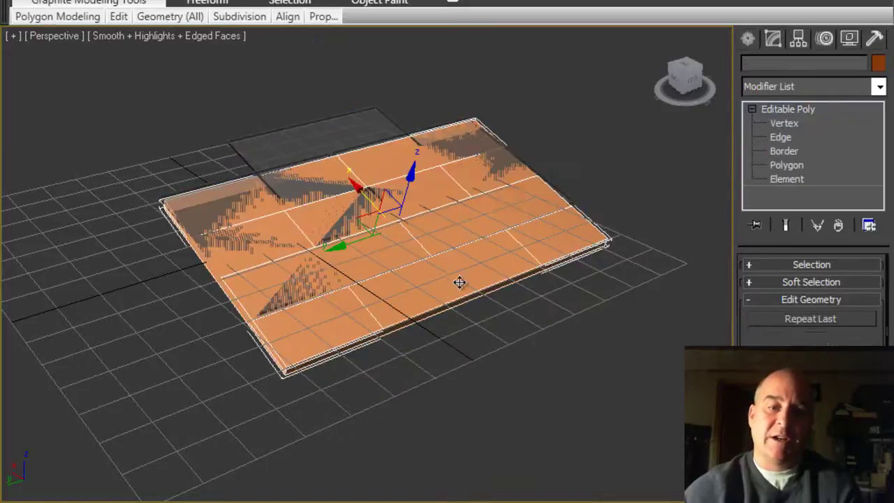
key(alt+x)
Step: Shift-drag shinglegrp down the roof to start a new copy
click(333, 128)
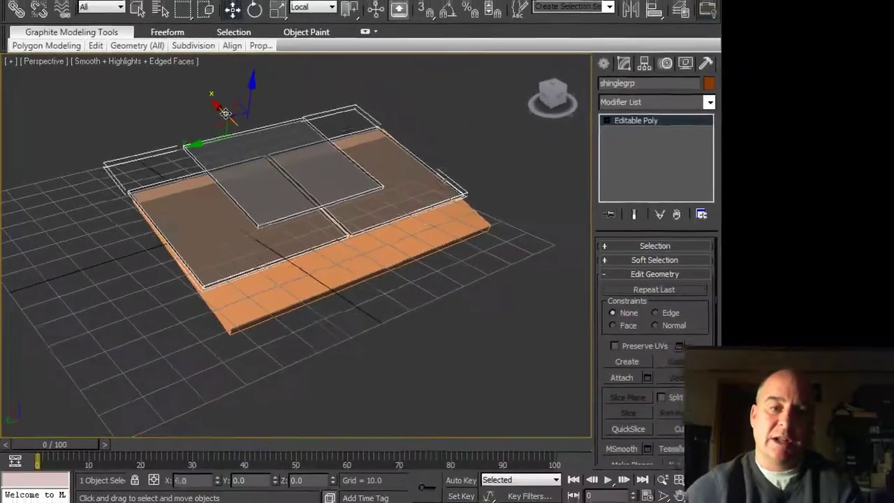
drag(280, 100, 348, 183)
mouse_move(279, 180)
mouse_down()
mouse_move(379, 249)
mouse_move(324, 214)
mouse_move(289, 154)
mouse_up()
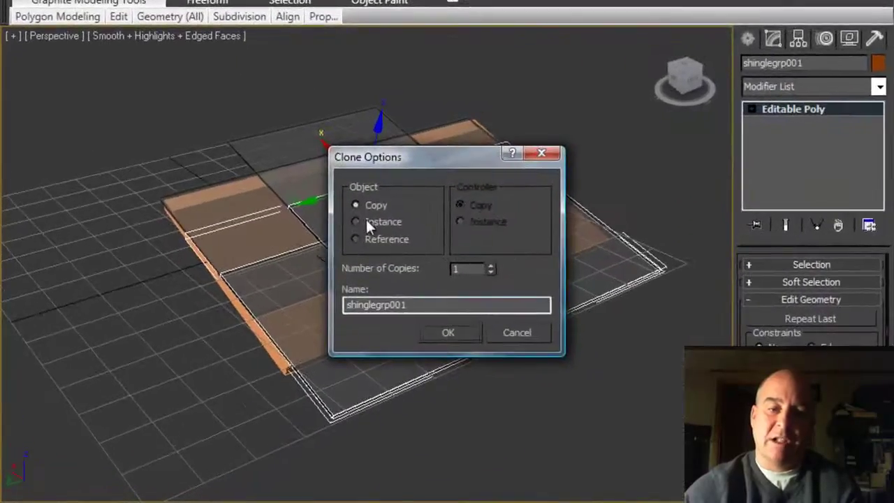
Step: Create shinglegrp001 as an instance, slide it down the slope and raise it onto the roof
click(298, 212)
click(465, 333)
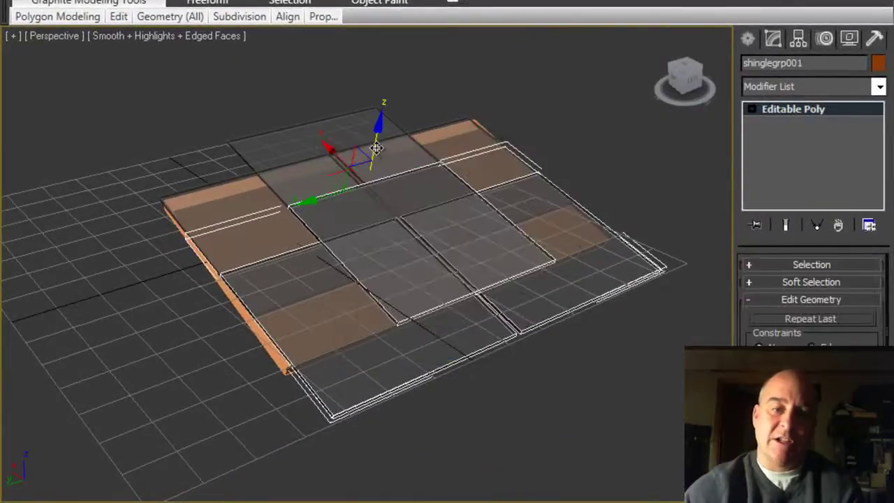
mouse_move(377, 148)
mouse_down()
mouse_move(373, 165)
mouse_move(383, 158)
mouse_up()
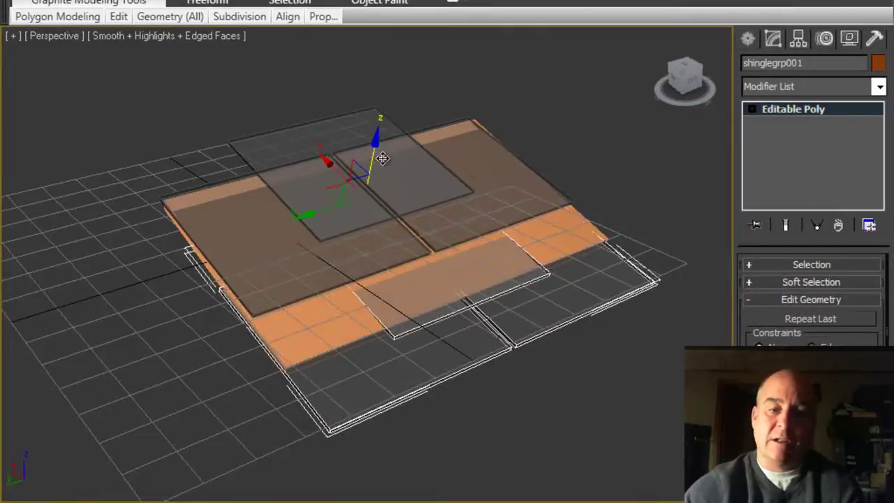
alt+middle_drag(387, 190, 482, 208)
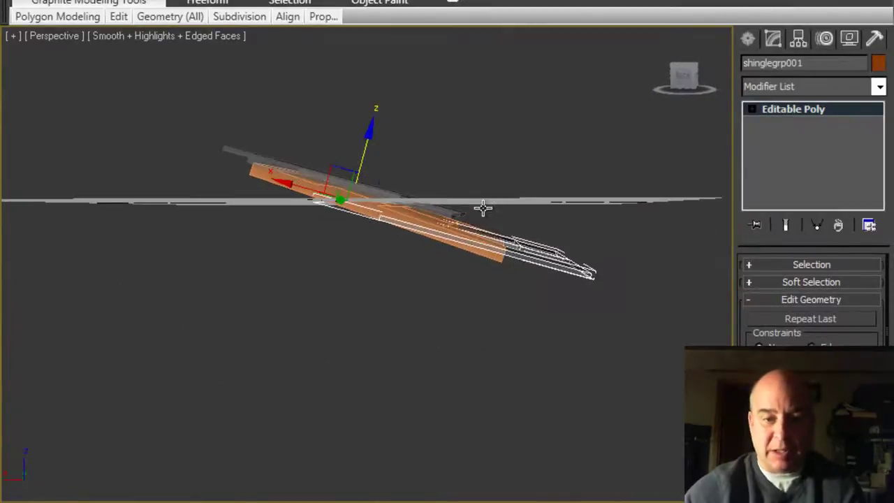
drag(363, 156, 369, 150)
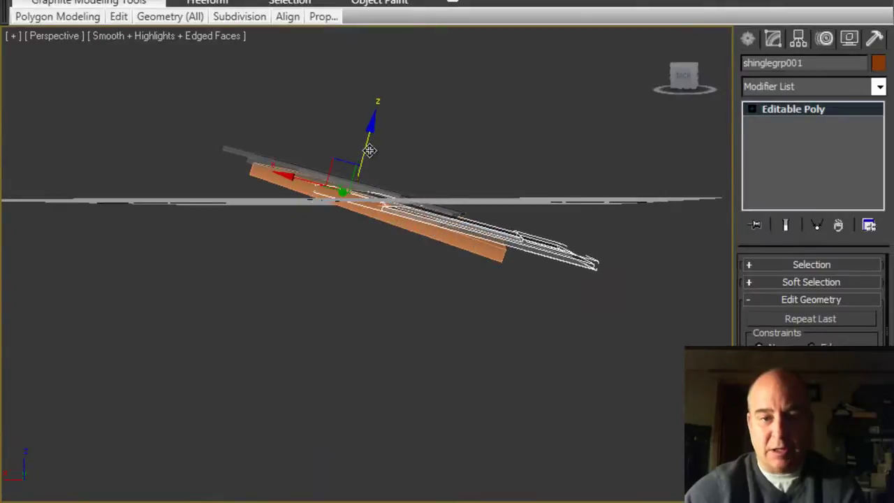
scroll(438, 210, up, 3)
scroll(439, 211, down, 2)
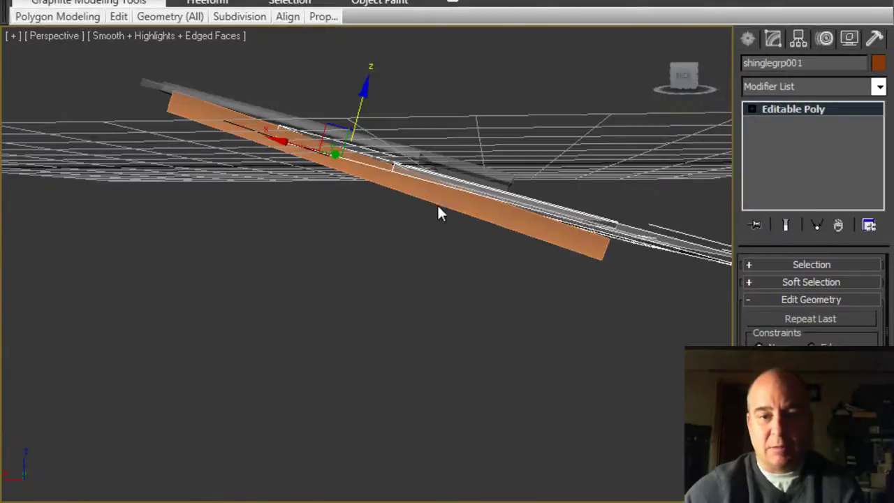
alt+middle_drag(449, 202, 425, 213)
click(426, 283)
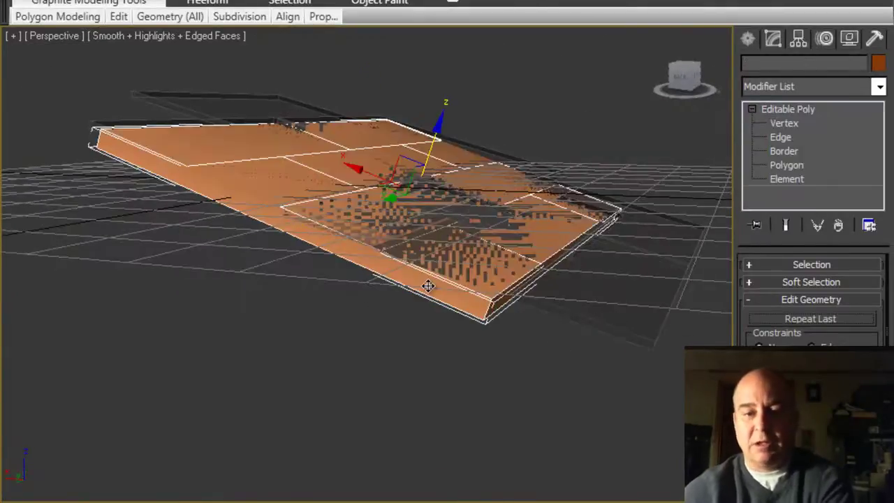
Step: Exit porchroof's Vertex level and hide the porch roof slab
right_click(430, 282)
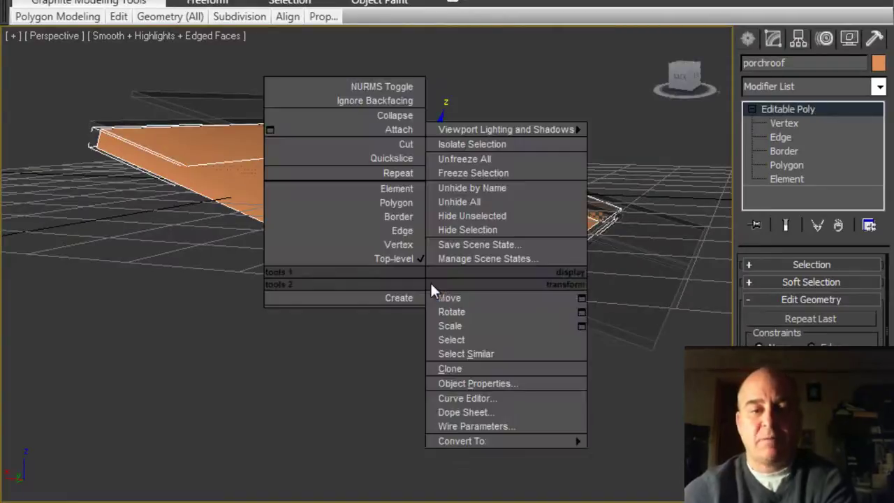
right_click(366, 304)
click(335, 244)
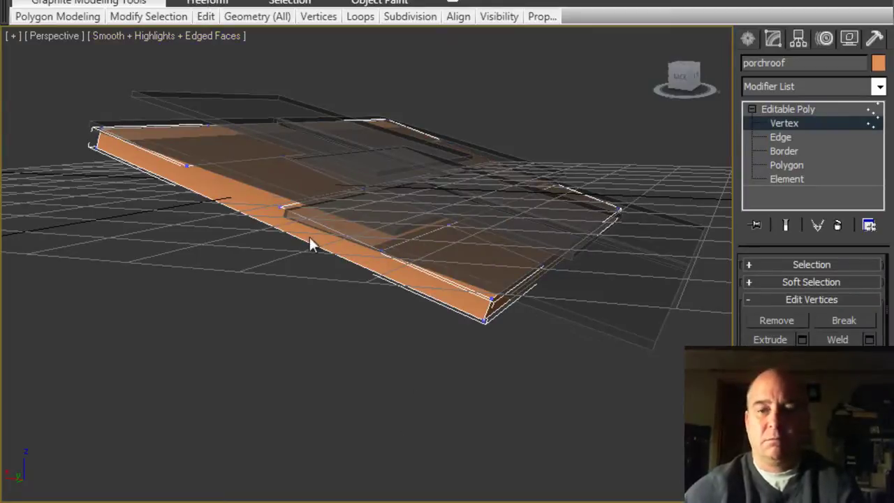
click(788, 109)
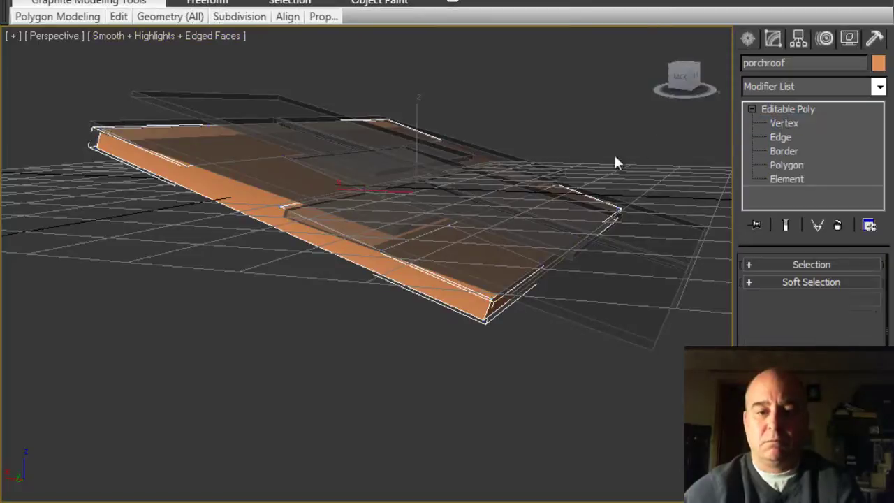
scroll(554, 158, down, 3)
key(Delete)
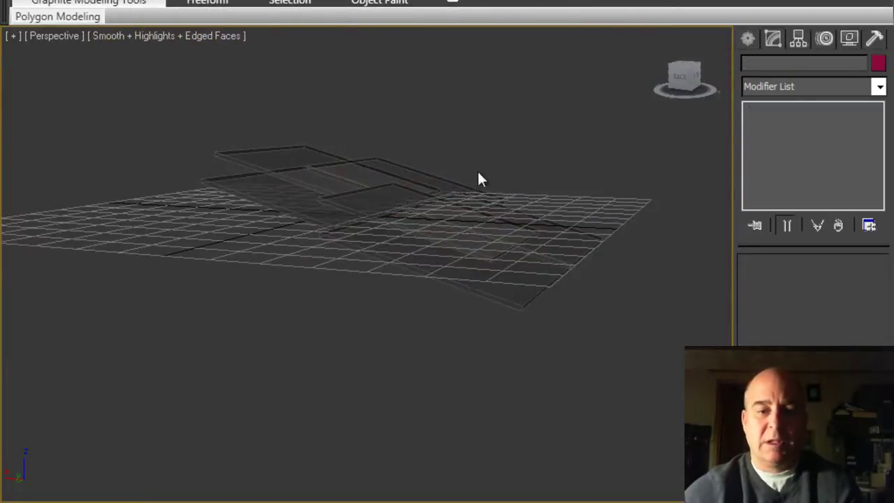
scroll(457, 186, up, 3)
Step: Hide the viewport grid and select the lower shingle group to show it solid
alt+middle_drag(447, 210, 408, 188)
key(g)
scroll(408, 188, up, 4)
click(418, 222)
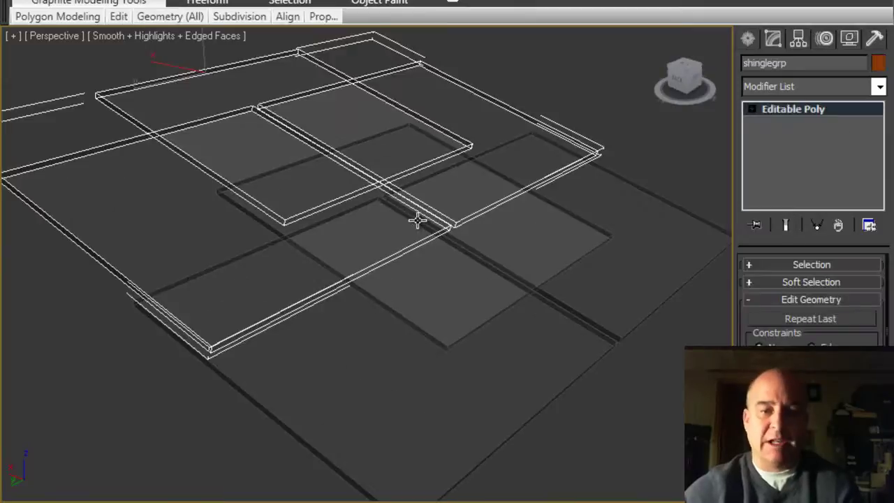
shift+drag(419, 218, 493, 314)
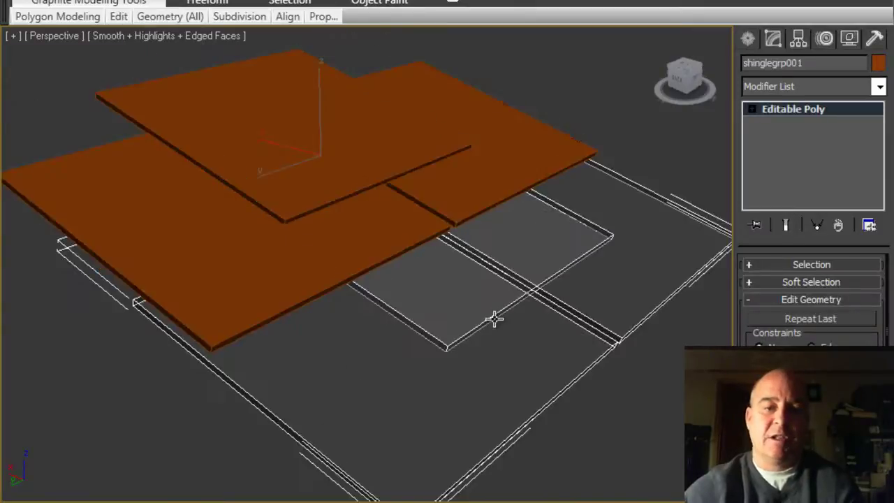
scroll(499, 293, up, 3)
scroll(499, 293, down, 3)
Step: Select the upper shingle group and inspect the solid, staggered overlap from above
alt+middle_drag(499, 293, 529, 280)
scroll(536, 277, up, 3)
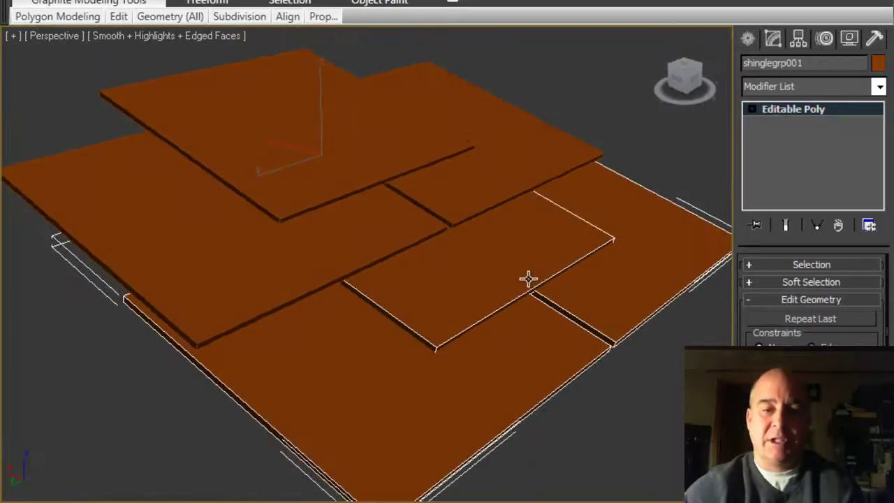
click(478, 173)
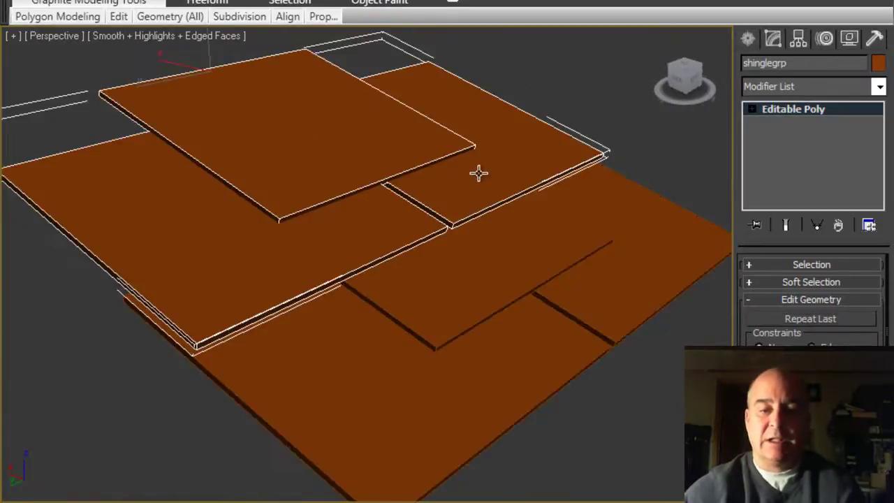
scroll(569, 189, down, 2)
scroll(563, 185, up, 3)
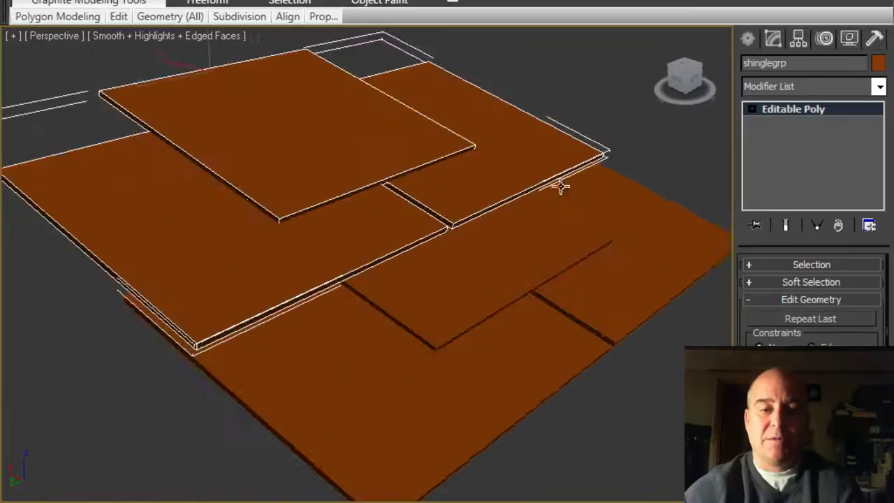
alt+middle_drag(494, 205, 519, 193)
scroll(520, 194, down, 3)
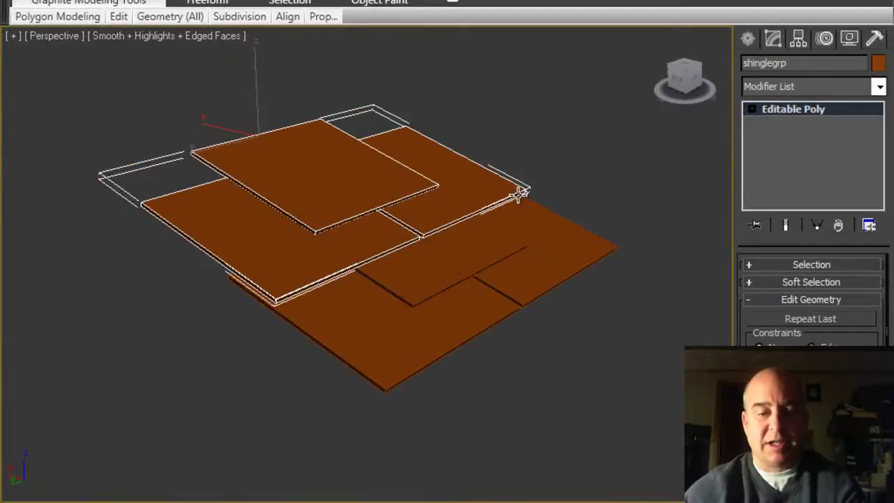
key(ctrl+z)
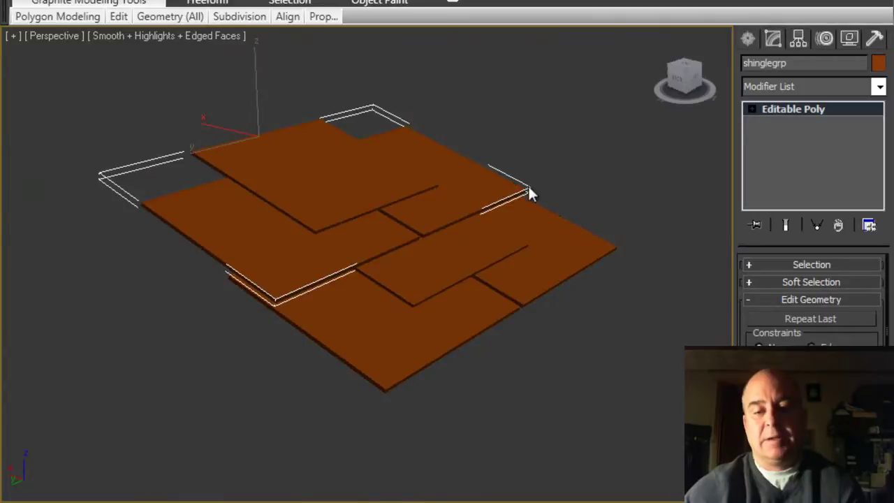
key(ctrl+y)
click(570, 167)
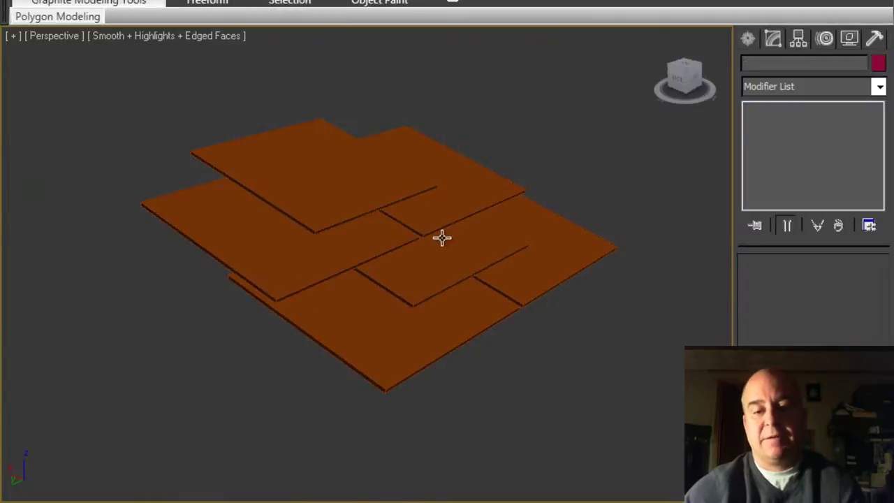
mouse_move(447, 236)
alt+middle_down()
mouse_move(469, 236)
mouse_move(498, 210)
mouse_move(454, 230)
alt+middle_up()
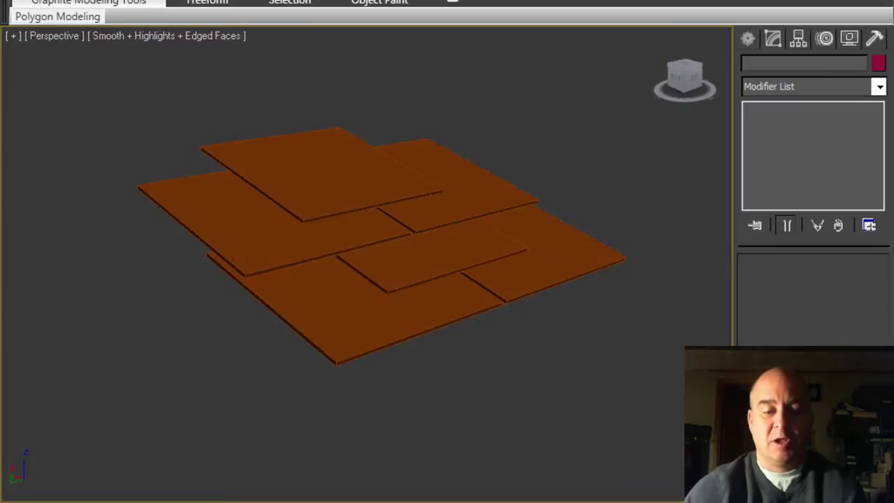